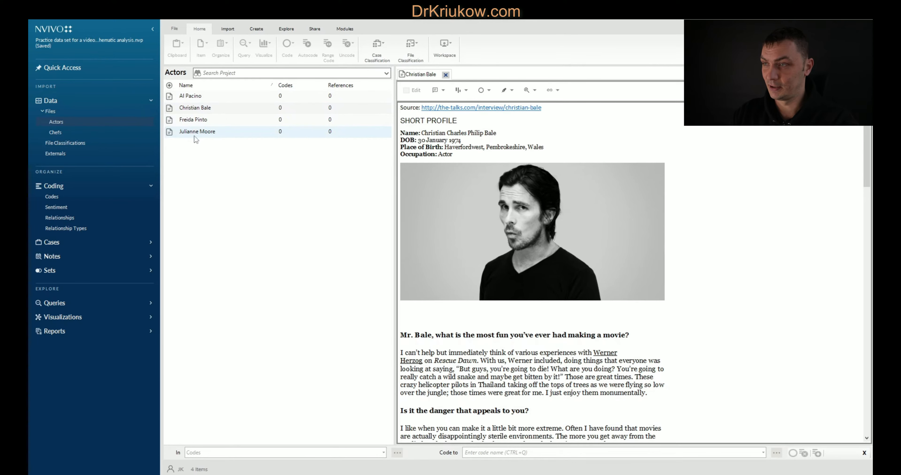
# View the interview files in the Chefs folder and return to the Actors folder
pyautogui.click(55, 133)
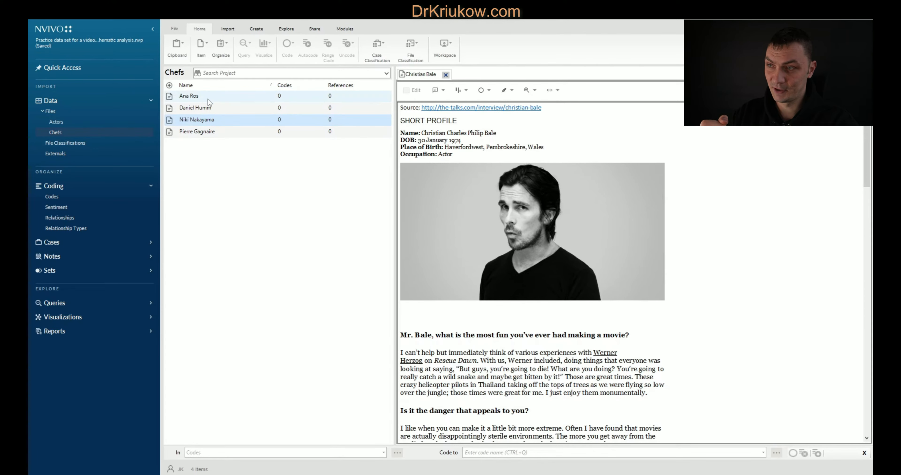
pyautogui.click(55, 122)
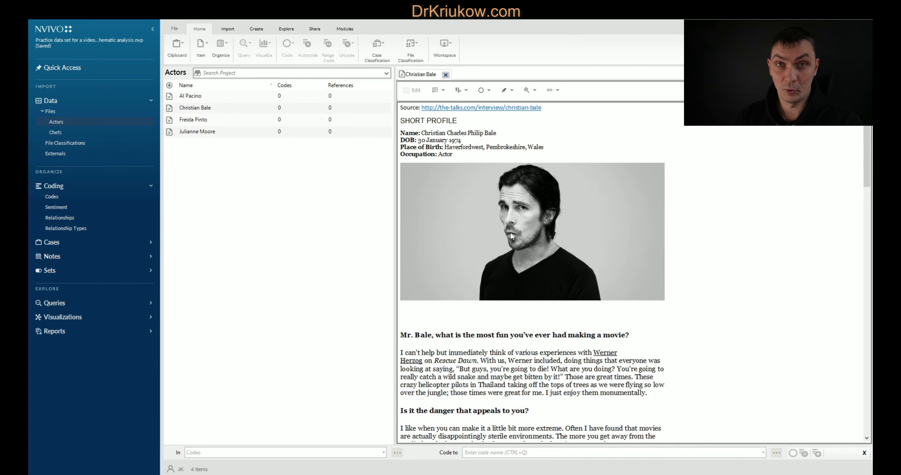
# Open the project's codes list, dismissing its introduction, and highlight all coding in the Christian Bale interview
pyautogui.click(55, 197)
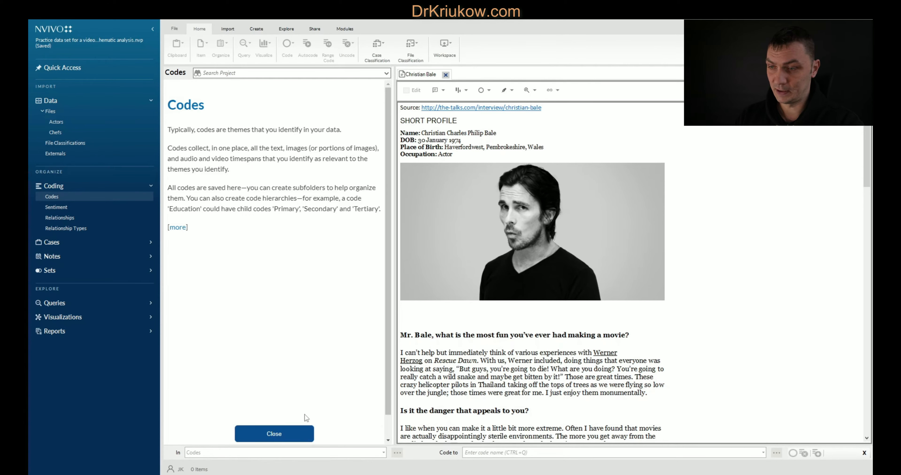
pyautogui.click(293, 429)
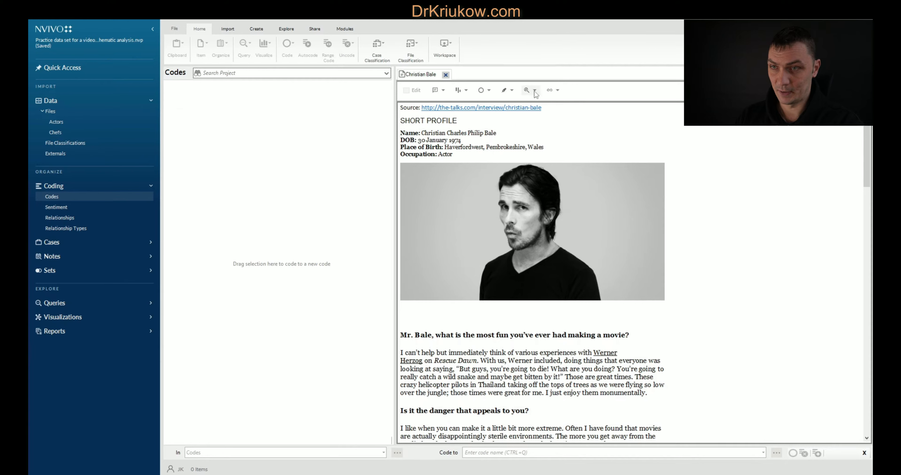
pyautogui.click(511, 90)
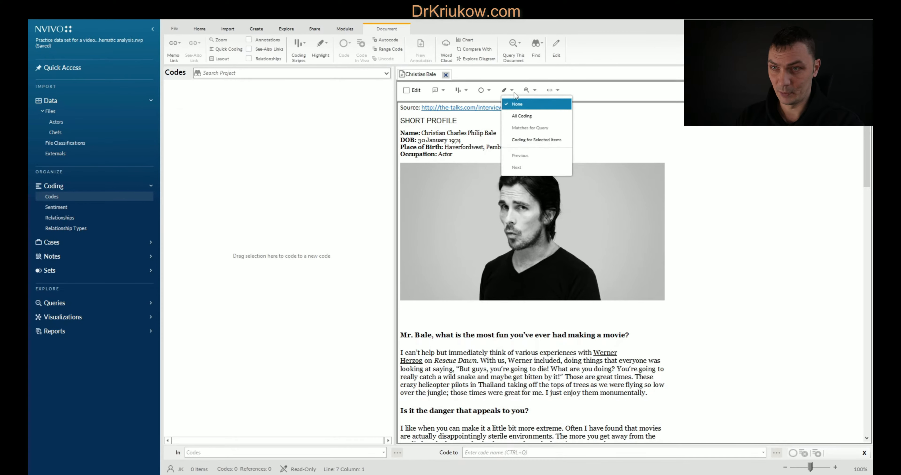
pyautogui.click(521, 117)
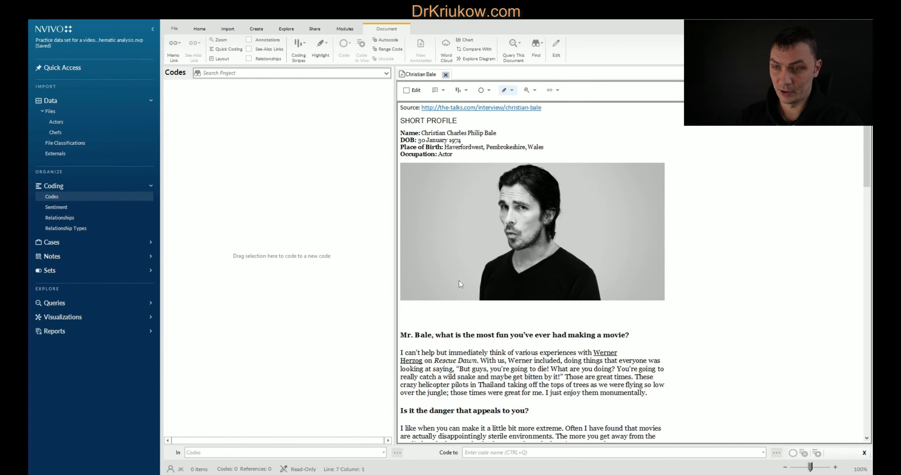
pyautogui.scroll(-1, 486, 327)
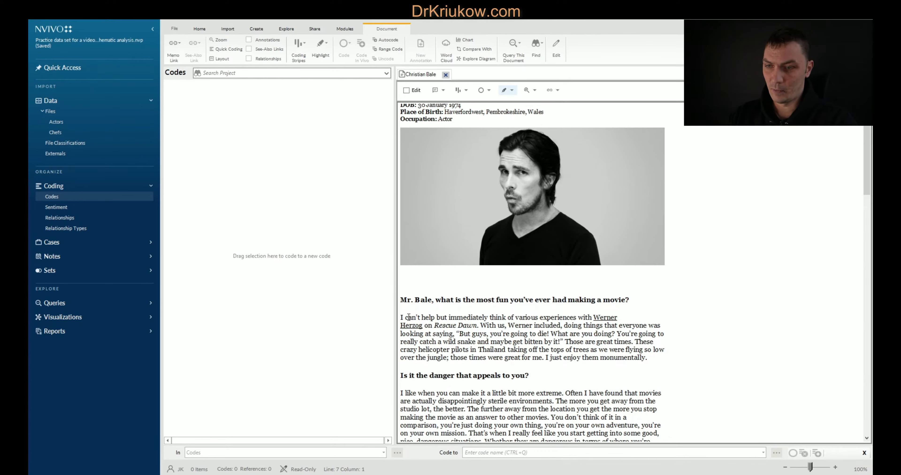
pyautogui.moveTo(409, 318); pyautogui.dragTo(682, 358)
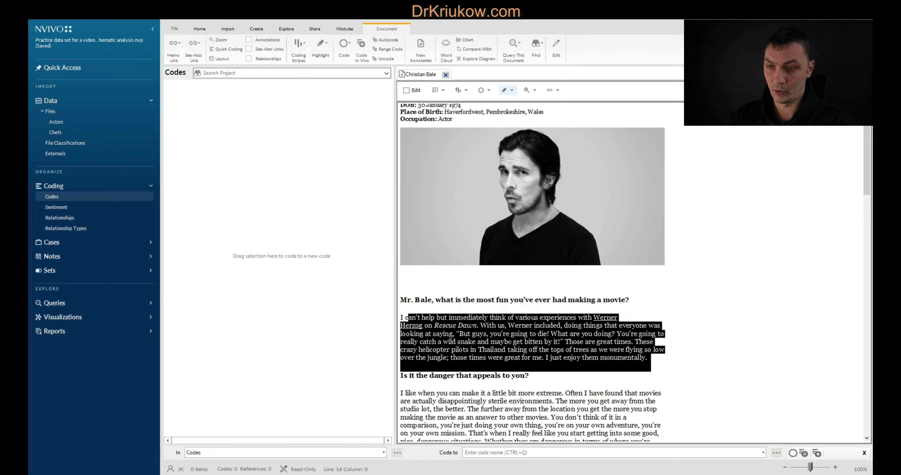
pyautogui.click(509, 341)
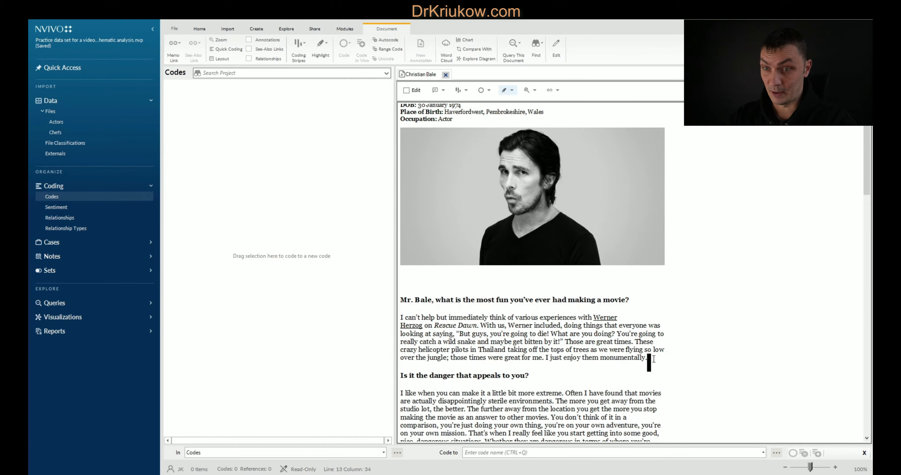
pyautogui.moveTo(650, 364); pyautogui.dragTo(411, 318)
pyautogui.click(432, 327)
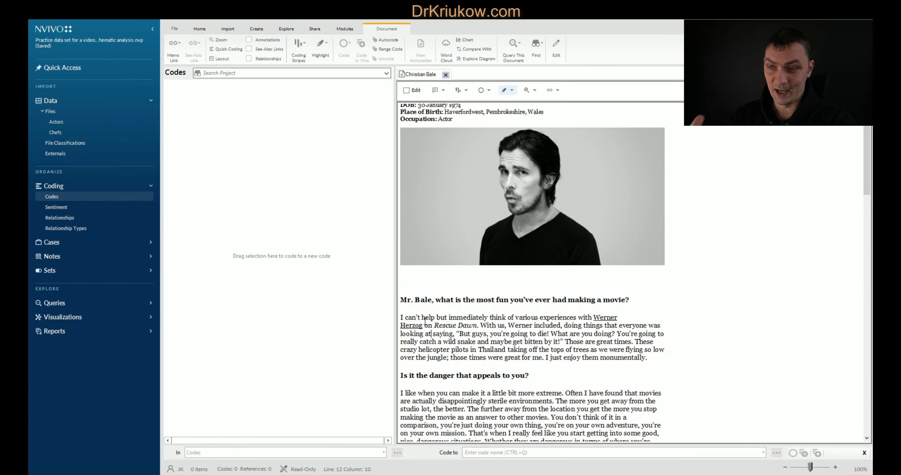
pyautogui.moveTo(410, 318); pyautogui.dragTo(425, 318)
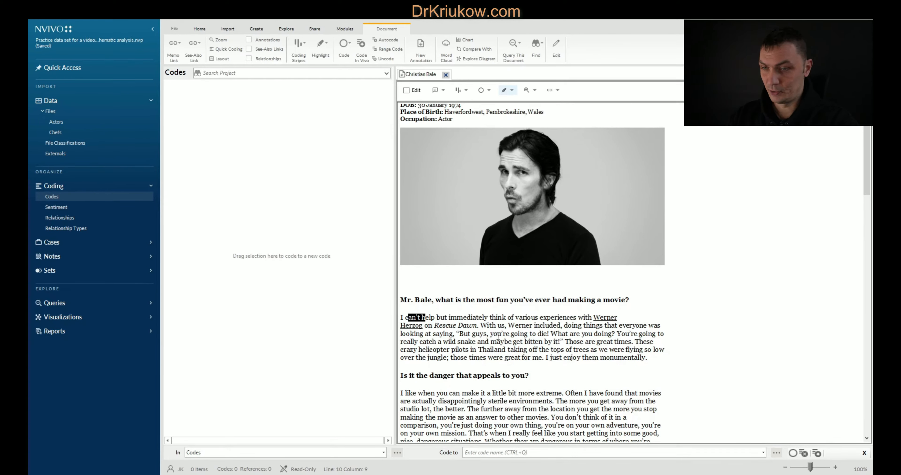
pyautogui.moveTo(506, 335); pyautogui.dragTo(610, 343)
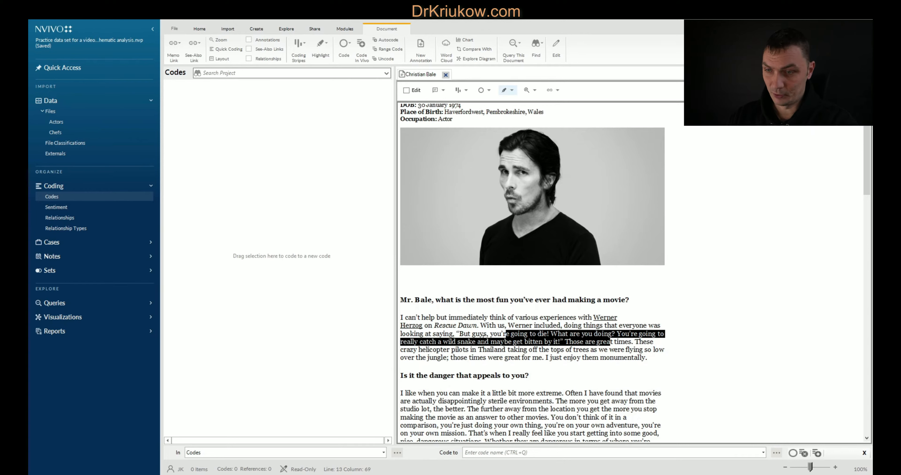
pyautogui.click(535, 341)
# Code the first answer from "I can't help" through "Those are great times" to a new code, "the most fun was when there was danger"
pyautogui.moveTo(565, 343); pyautogui.dragTo(401, 318)
pyautogui.click(629, 342)
pyautogui.click(504, 454)
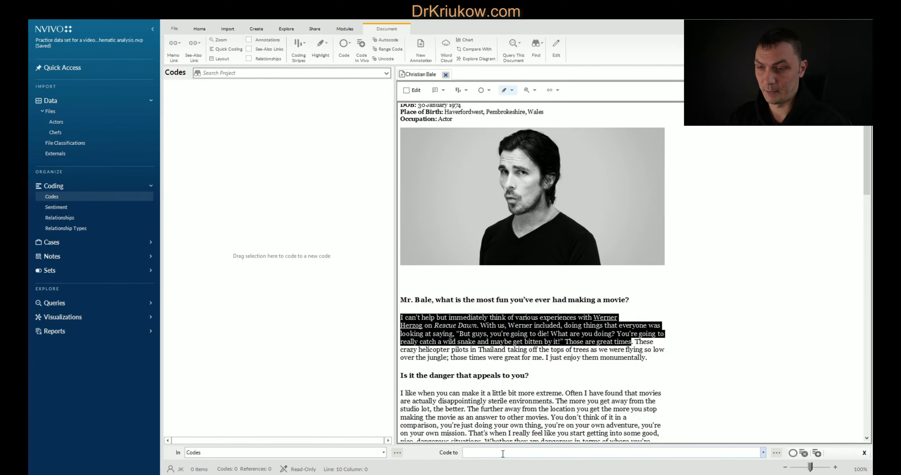
pyautogui.write('the most')
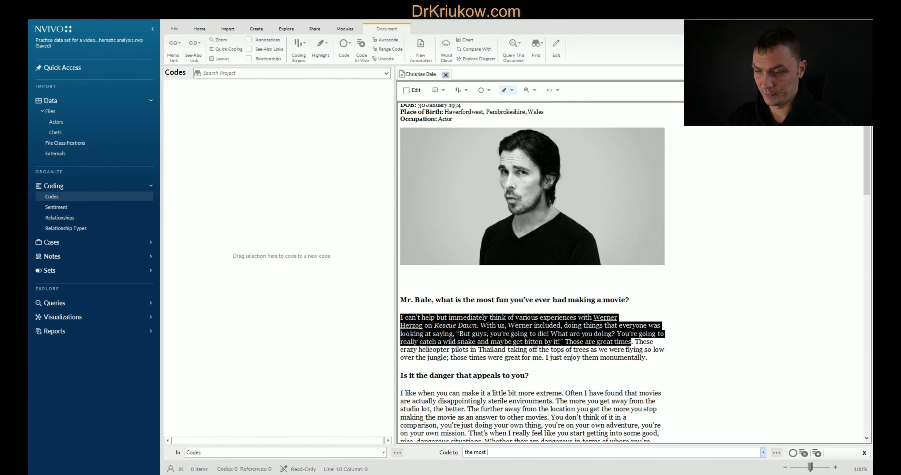
pyautogui.write(' fun was when ')
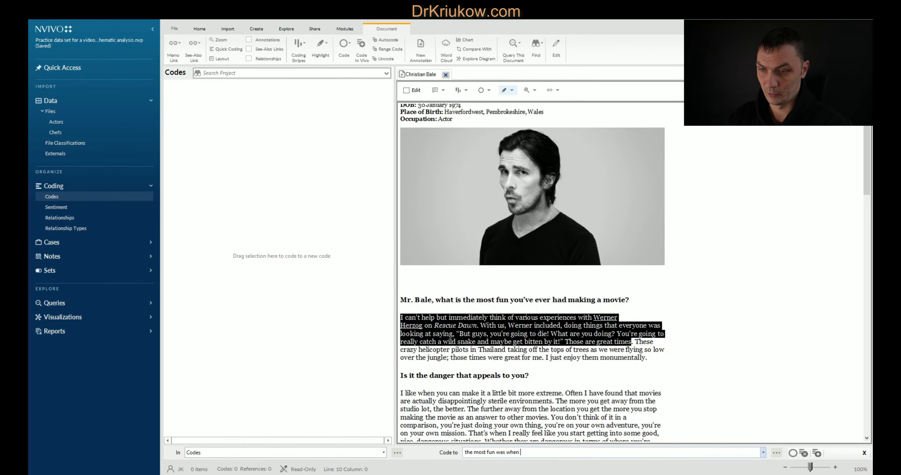
pyautogui.write('there w')
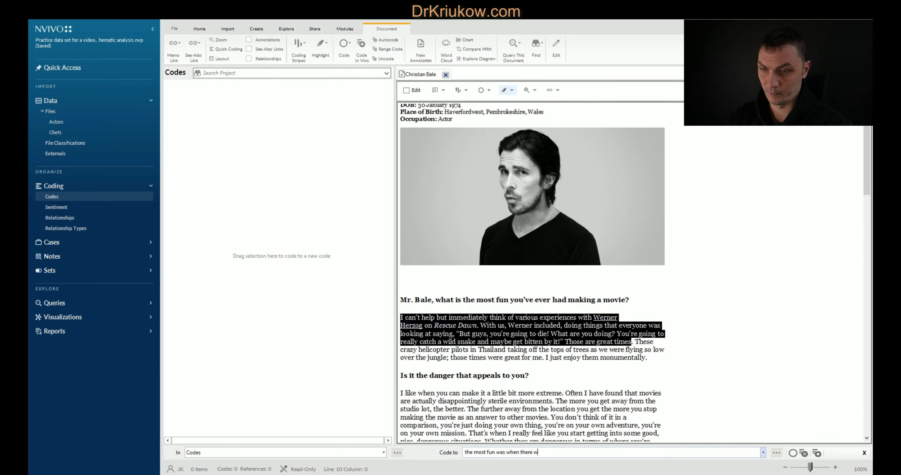
pyautogui.write('assdanger')
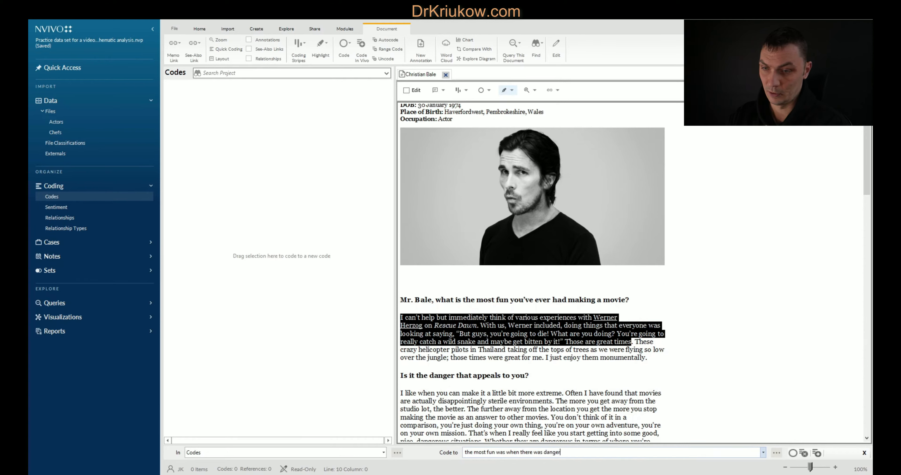
pyautogui.press('Return')
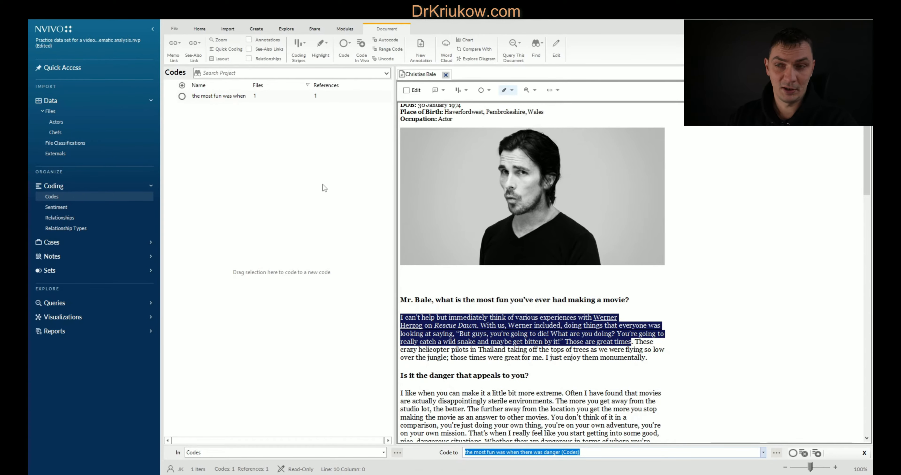
# Widen the Name column of the codes list to fit the full code name and deselect the coded passage
pyautogui.click(238, 116)
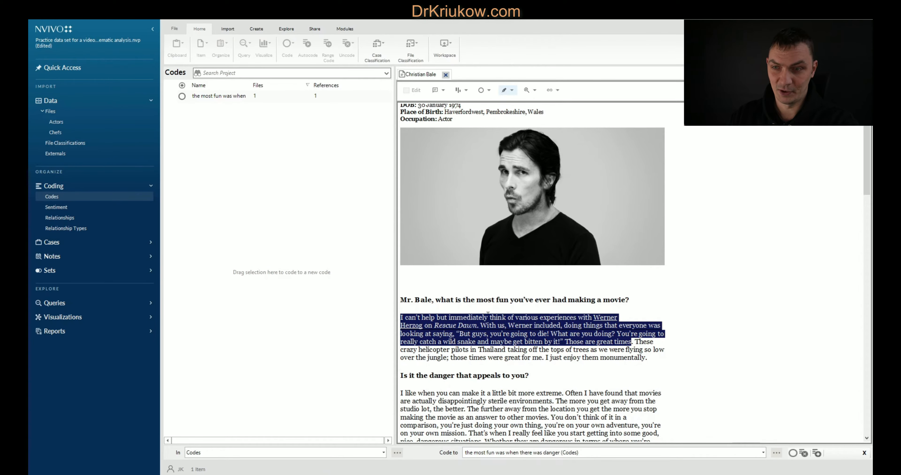
pyautogui.moveTo(250, 85); pyautogui.dragTo(302, 84)
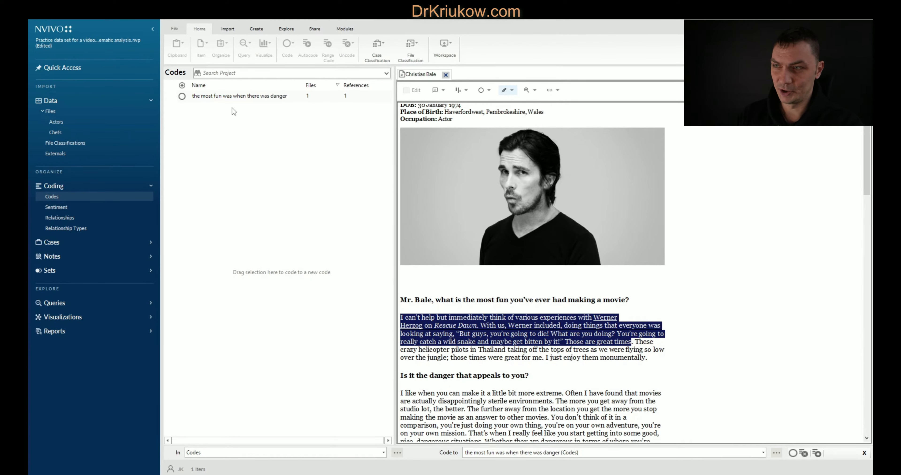
pyautogui.click(497, 342)
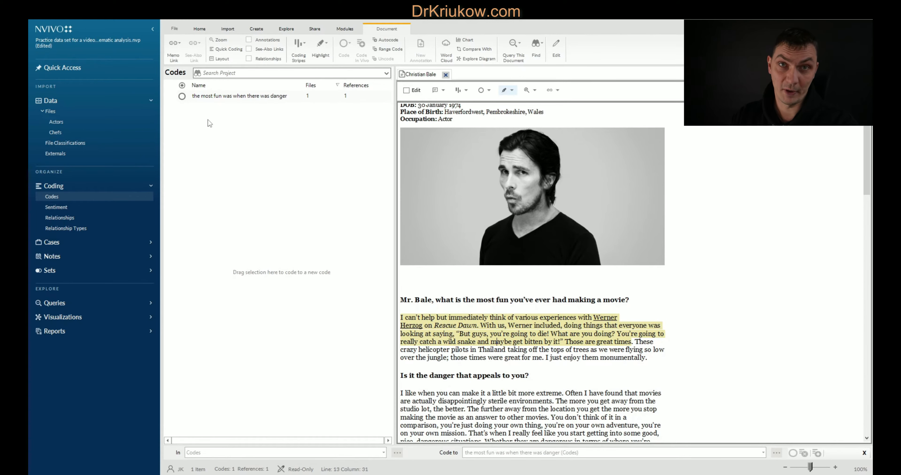
# Open the code "the most fun was when there was danger" to review its coded passage, and close it again
pyautogui.click(213, 99)
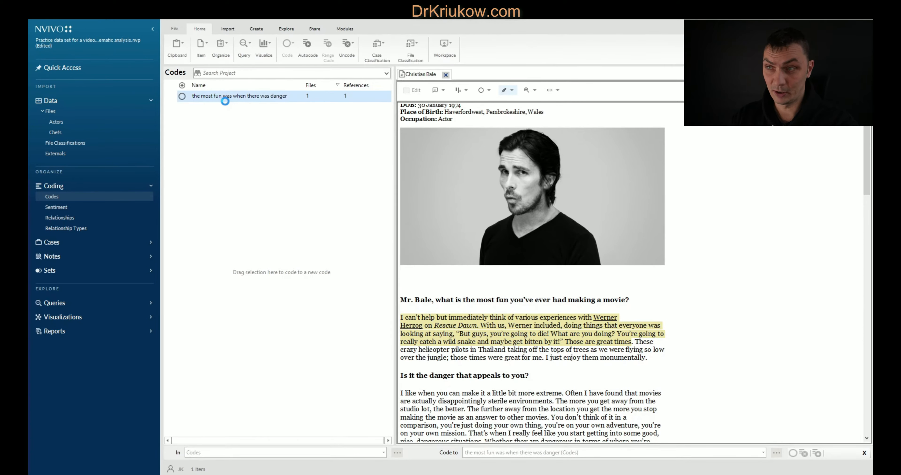
pyautogui.doubleClick(184, 96)
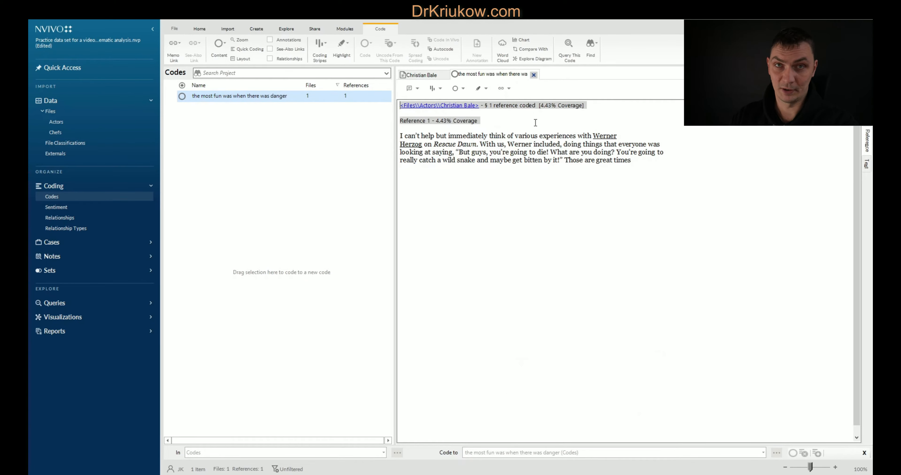
pyautogui.click(534, 74)
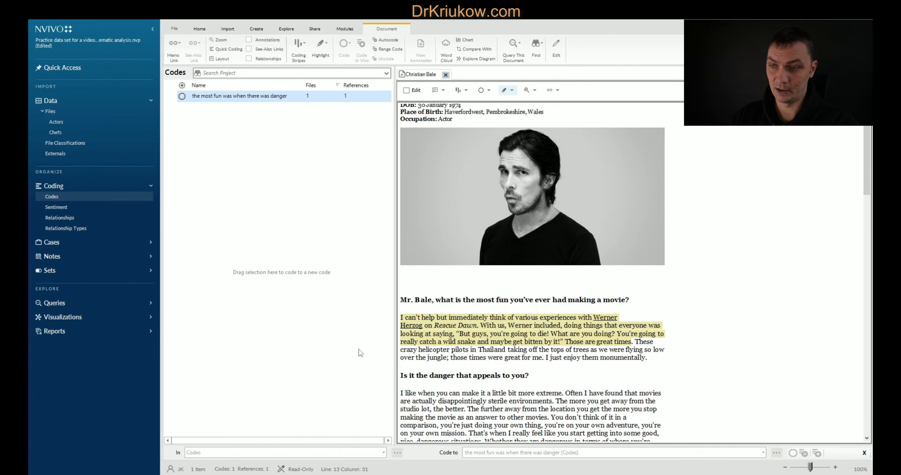
pyautogui.click(482, 327)
pyautogui.click(216, 142)
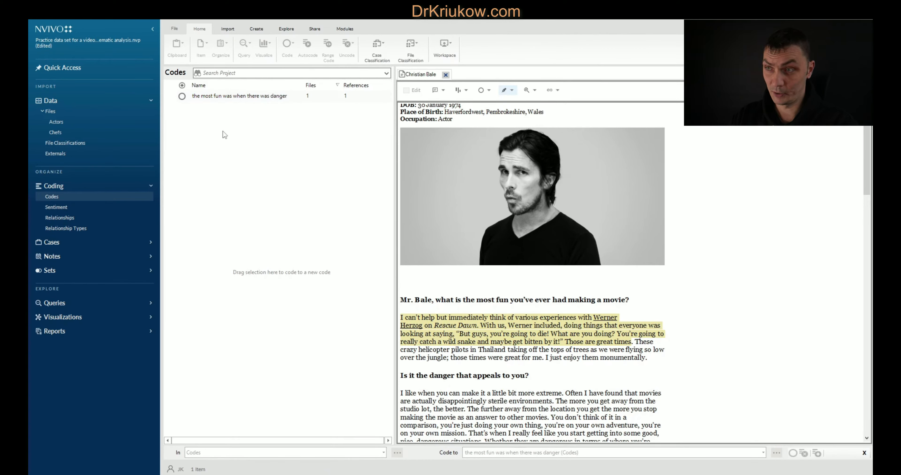
pyautogui.click(205, 99)
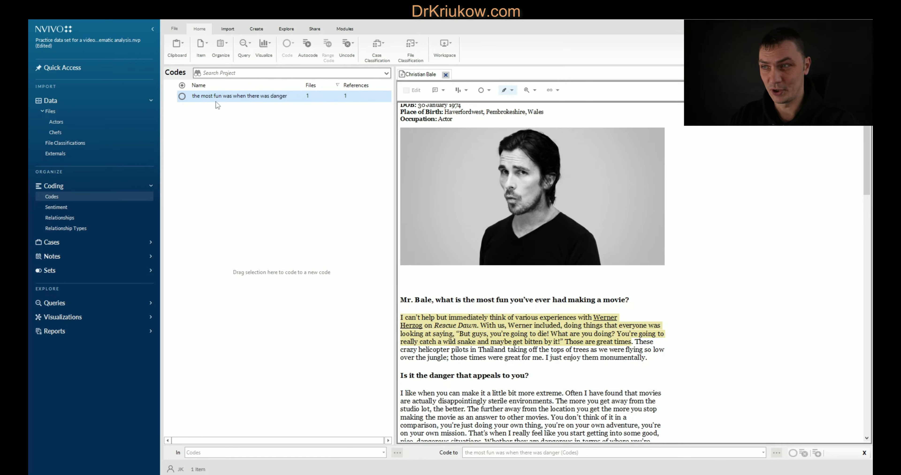
pyautogui.click(196, 107)
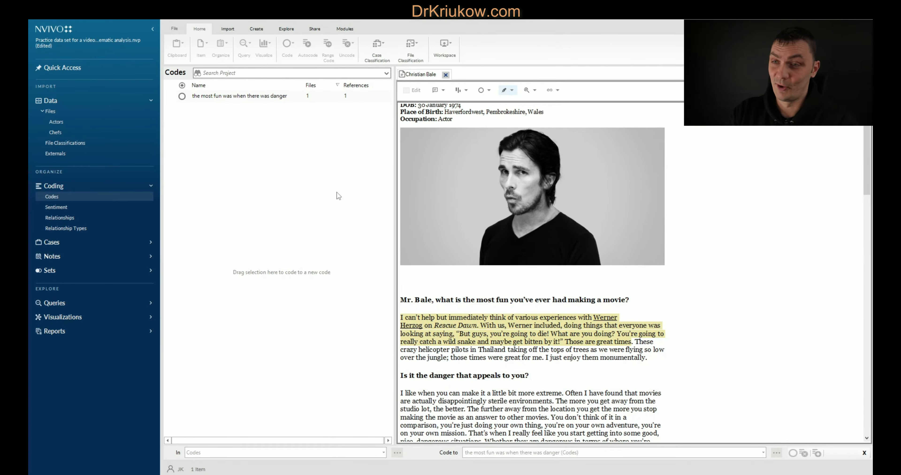
pyautogui.click(556, 339)
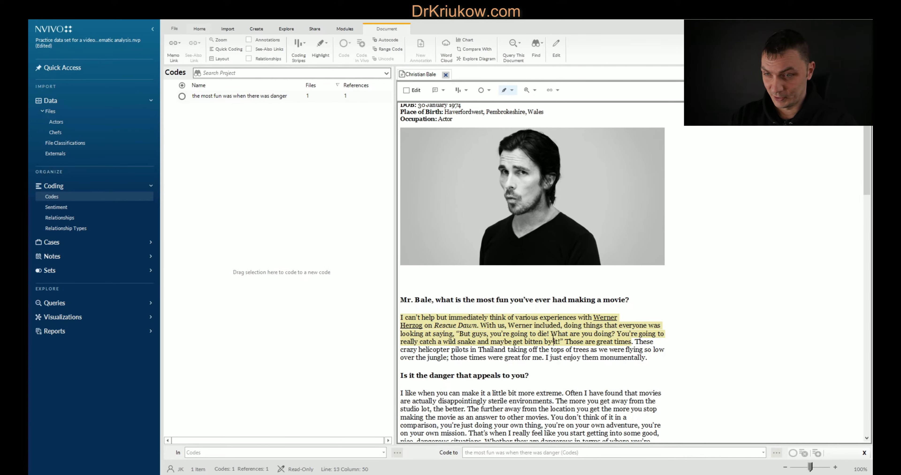
pyautogui.click(569, 341)
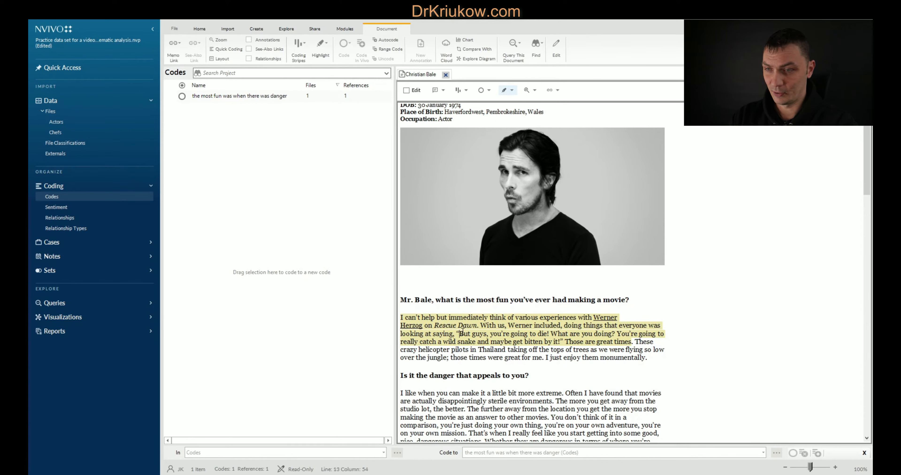
pyautogui.moveTo(461, 333); pyautogui.dragTo(497, 334)
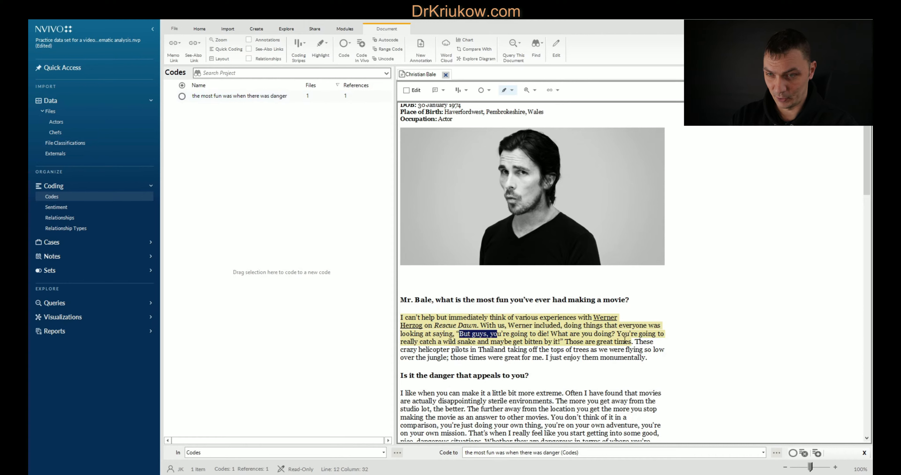
# Code the rest of the first answer, from "These crazy helicopter pilots" to "monumentally", to the existing code "the most fun was when there was danger"
pyautogui.moveTo(635, 342); pyautogui.dragTo(545, 349)
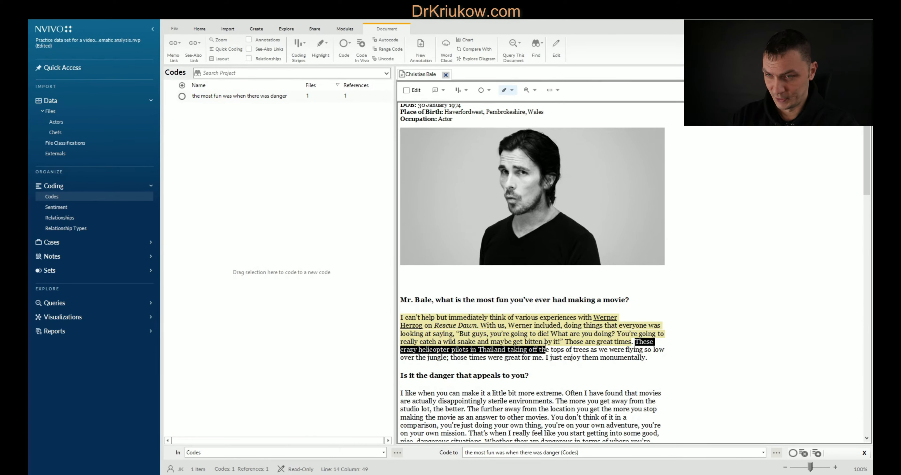
pyautogui.click(568, 358)
pyautogui.moveTo(458, 360); pyautogui.dragTo(506, 358)
pyautogui.click(444, 357)
pyautogui.moveTo(647, 358); pyautogui.dragTo(211, 96)
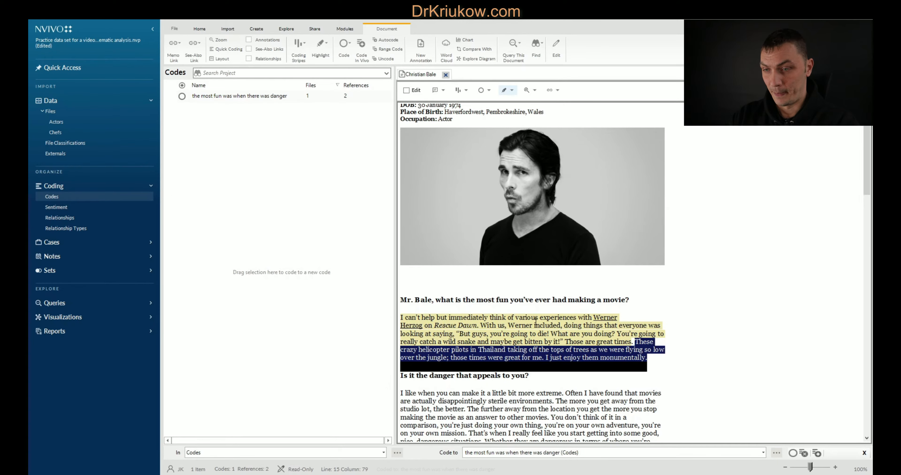
# Code the second answer's opening sentence, "I like when you can make it a little bit more extreme", to "the most fun was when there was danger"
pyautogui.scroll(-3, 536, 322)
pyautogui.click(453, 288)
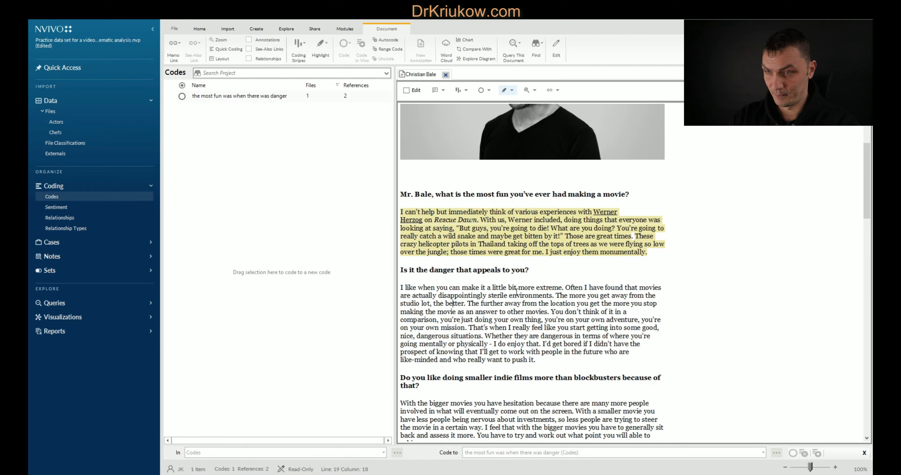
pyautogui.moveTo(564, 287); pyautogui.dragTo(397, 292)
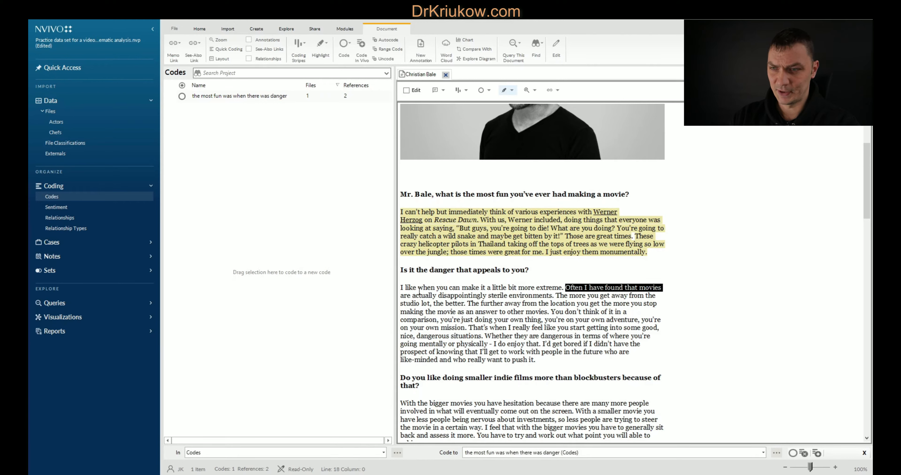
pyautogui.moveTo(570, 288); pyautogui.dragTo(400, 288)
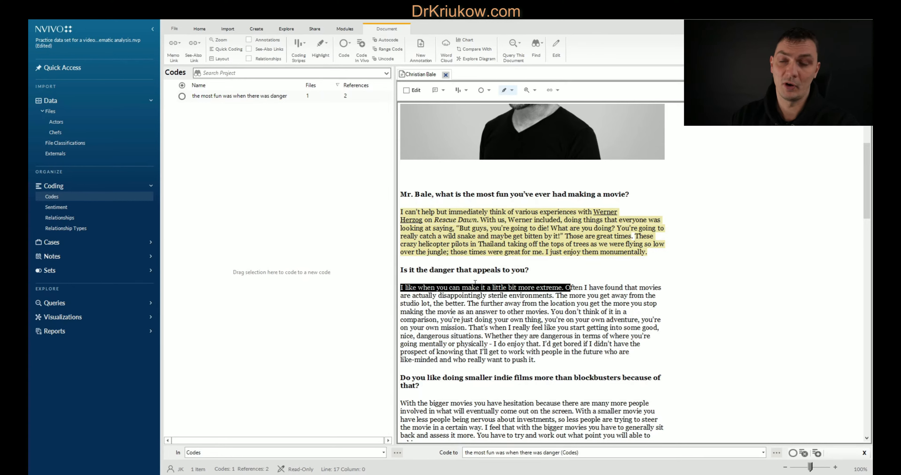
pyautogui.moveTo(461, 288); pyautogui.dragTo(237, 96)
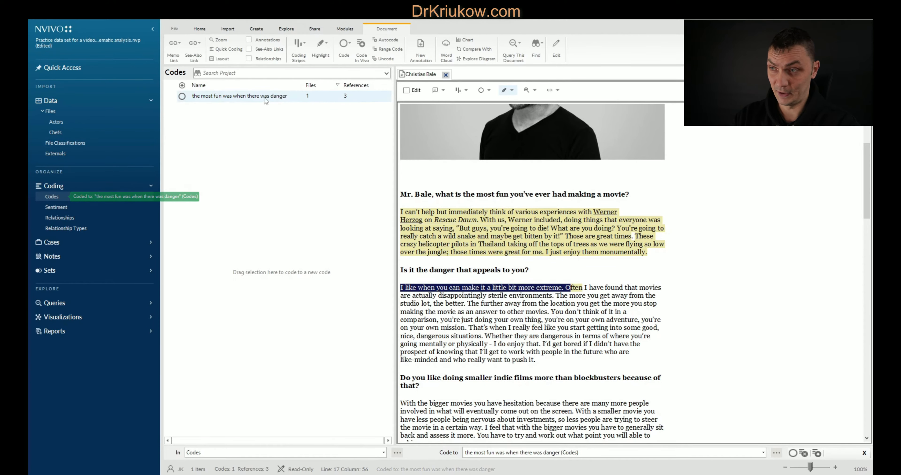
pyautogui.click(621, 288)
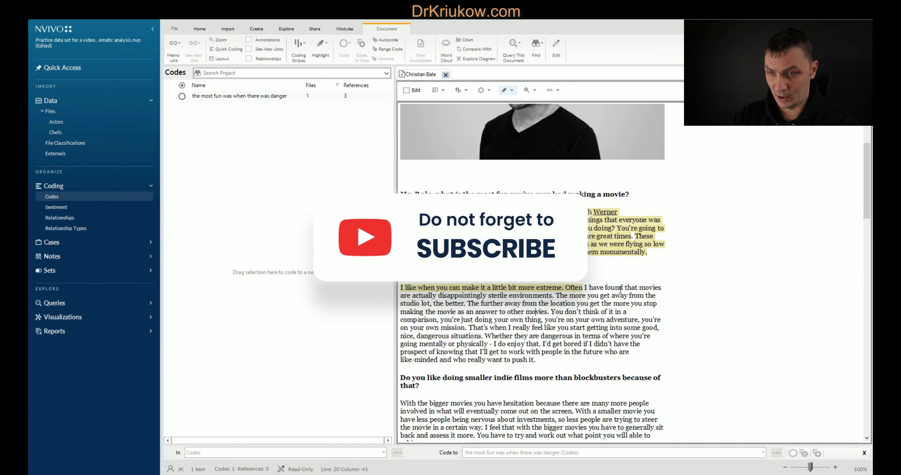
# Code "I have found that movies are actually disappointingly sterile environments" to a new code, "Sterile environments are not good"
pyautogui.scroll(-2, 597, 301)
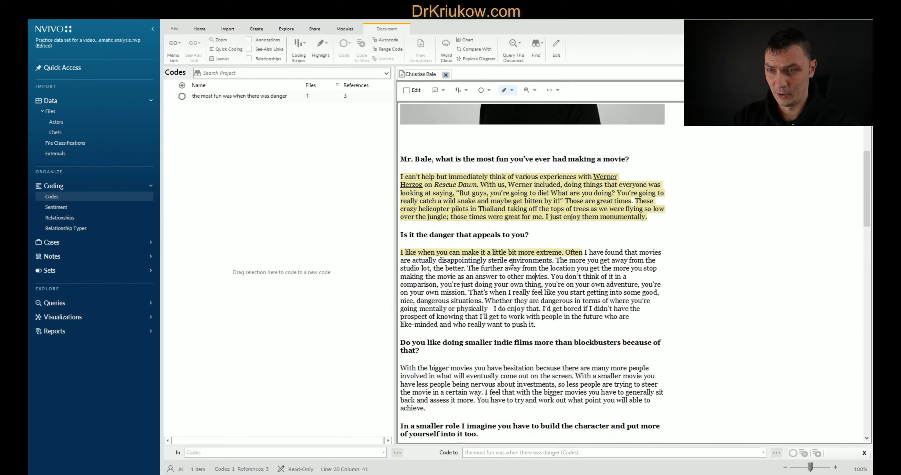
pyautogui.moveTo(552, 260); pyautogui.dragTo(585, 253)
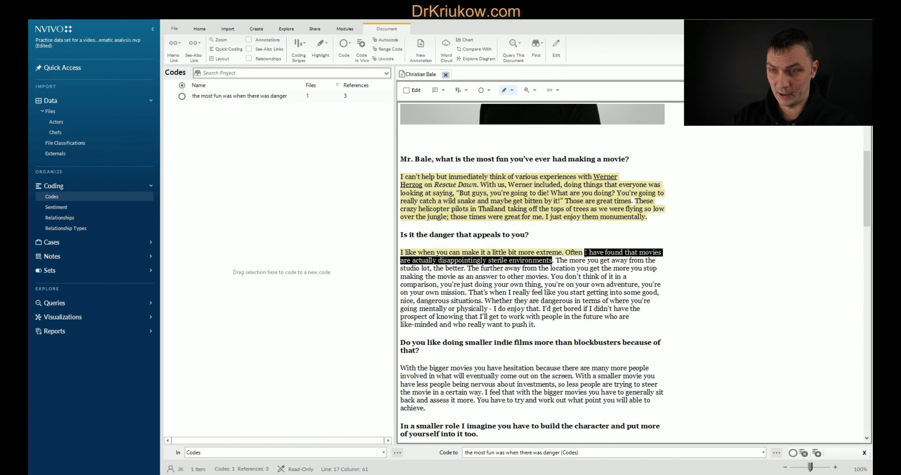
pyautogui.moveTo(489, 256); pyautogui.dragTo(245, 245)
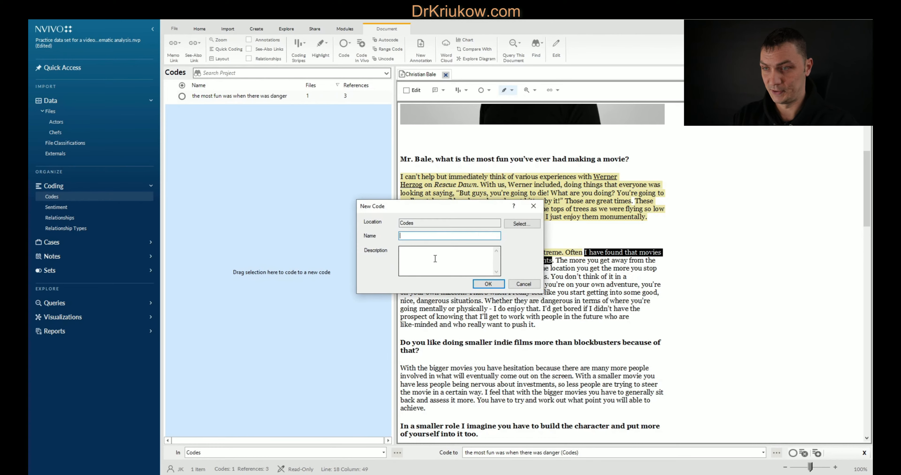
pyautogui.write('S')
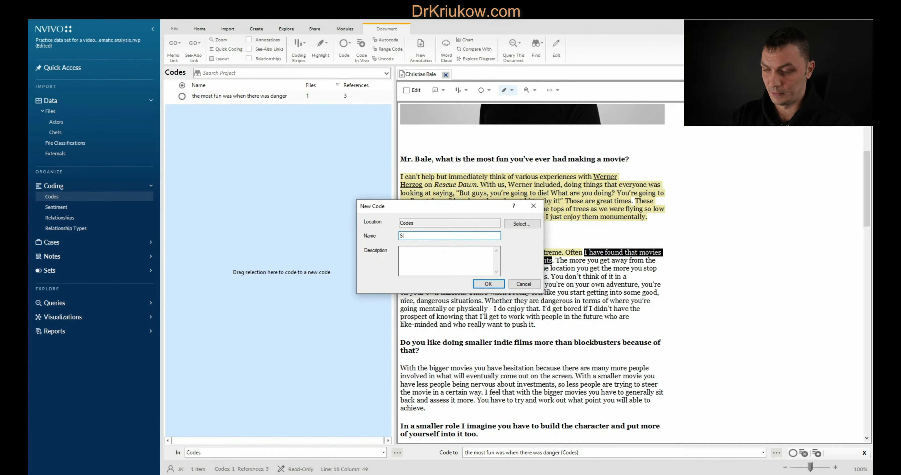
pyautogui.write('terile ')
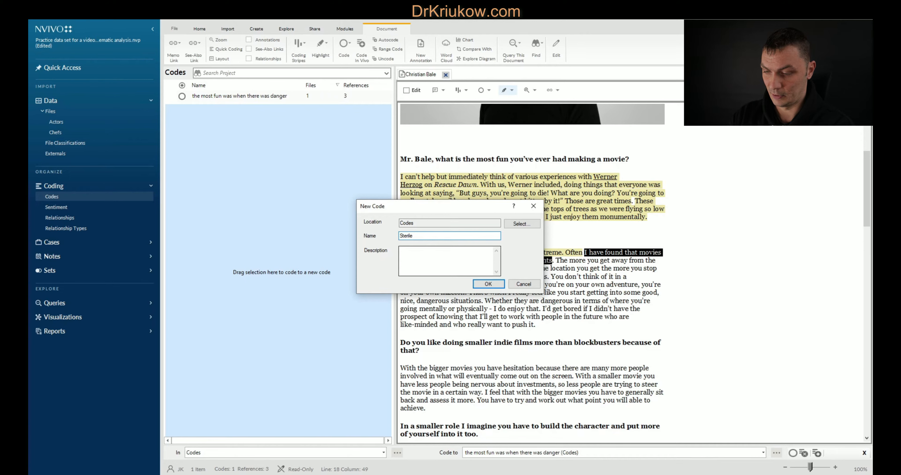
pyautogui.write('environmen')
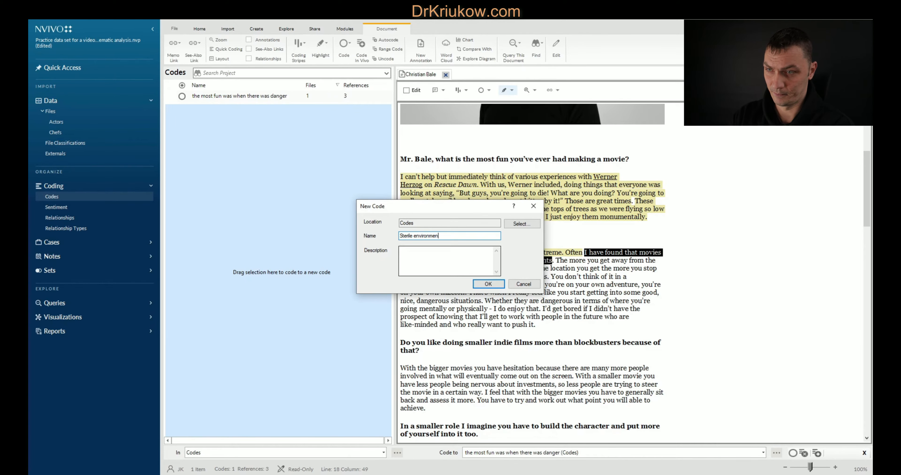
pyautogui.write('ts are not good')
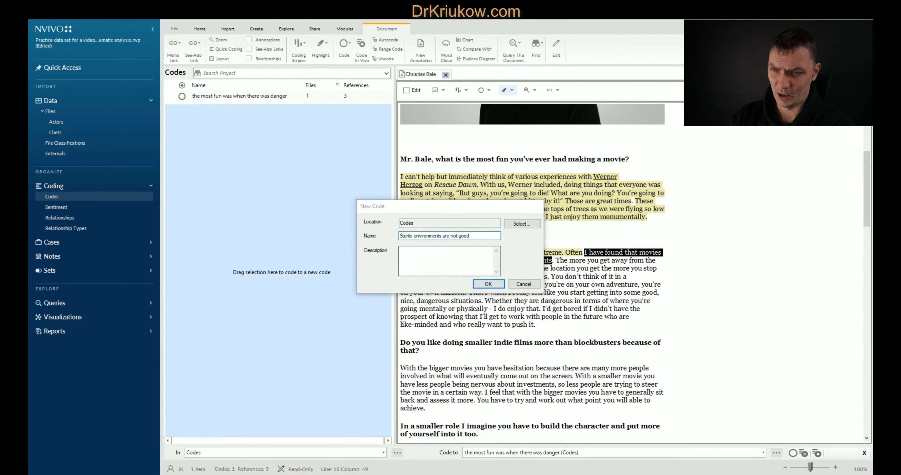
pyautogui.press('Return')
pyautogui.click(453, 266)
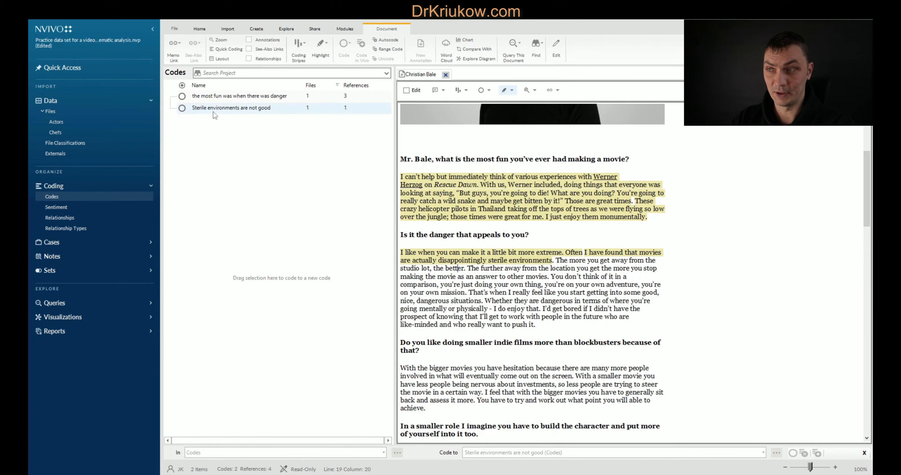
pyautogui.click(242, 110)
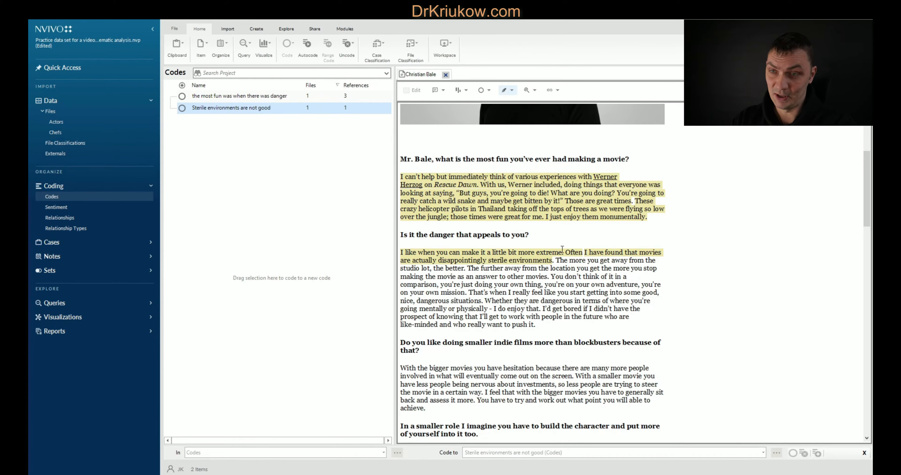
# Code "The more you get away" through "other movies" to a new code, "the more you get out the better", and to "Sterile environments are not good"
pyautogui.moveTo(557, 261); pyautogui.dragTo(549, 278)
pyautogui.moveTo(413, 267); pyautogui.dragTo(294, 257)
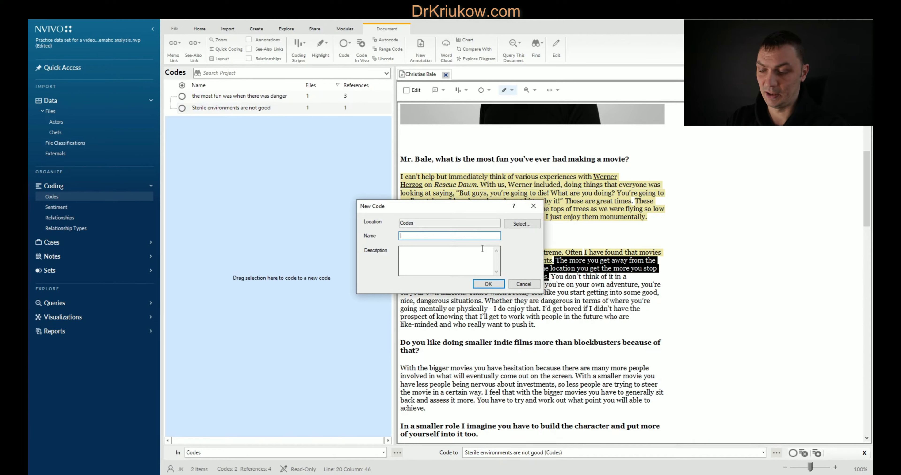
pyautogui.write('the more you')
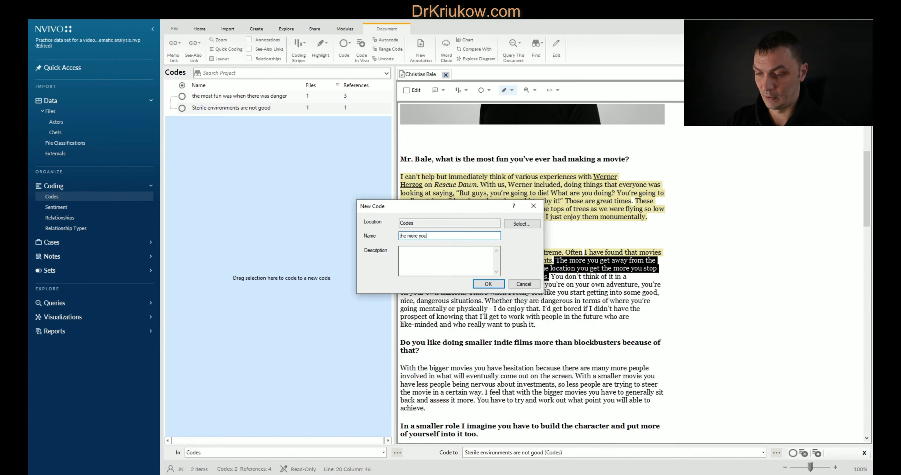
pyautogui.write(' get out the better')
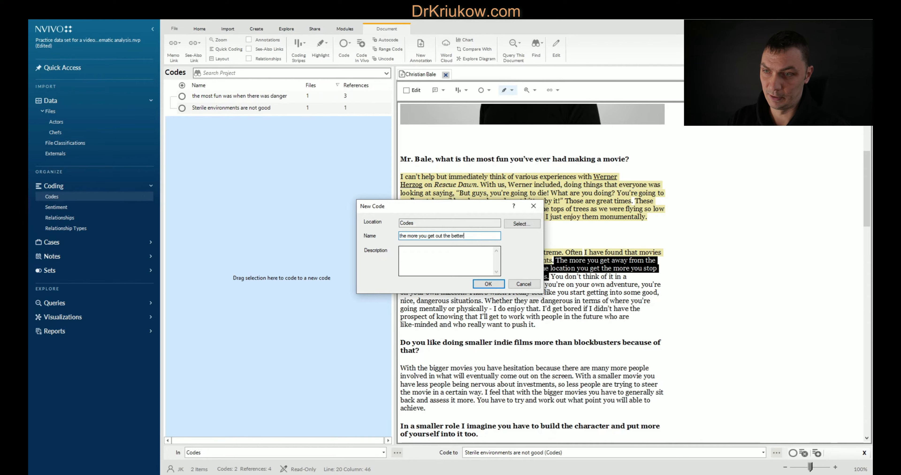
pyautogui.press('Return')
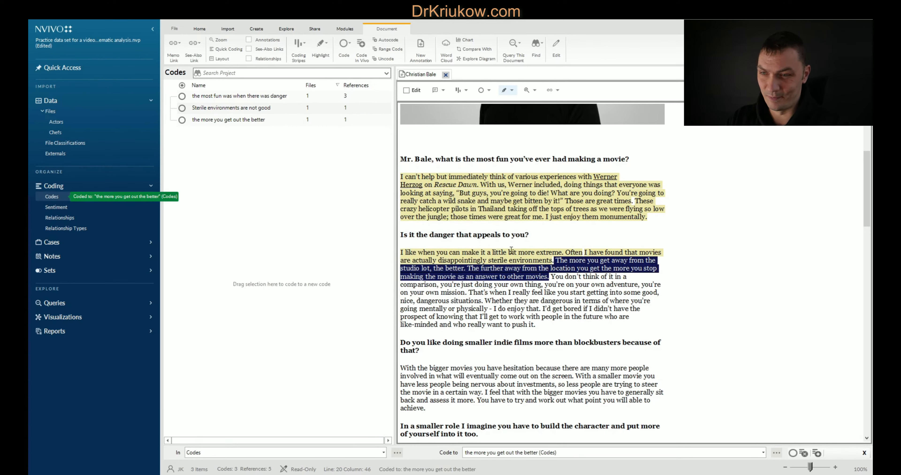
pyautogui.moveTo(518, 276); pyautogui.dragTo(235, 109)
pyautogui.click(545, 262)
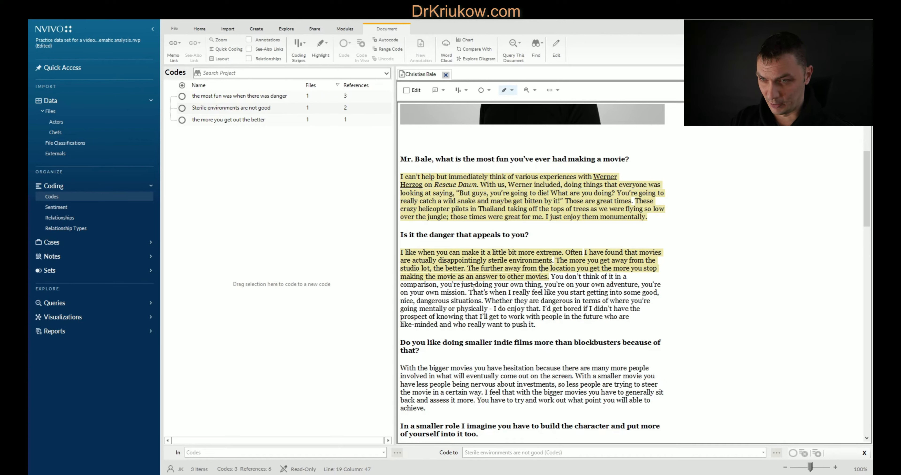
# Code the passage from "You don't think of it" to "on your own mission" to a new code, "sense of adventure - a good thing"
pyautogui.moveTo(465, 293); pyautogui.dragTo(275, 233)
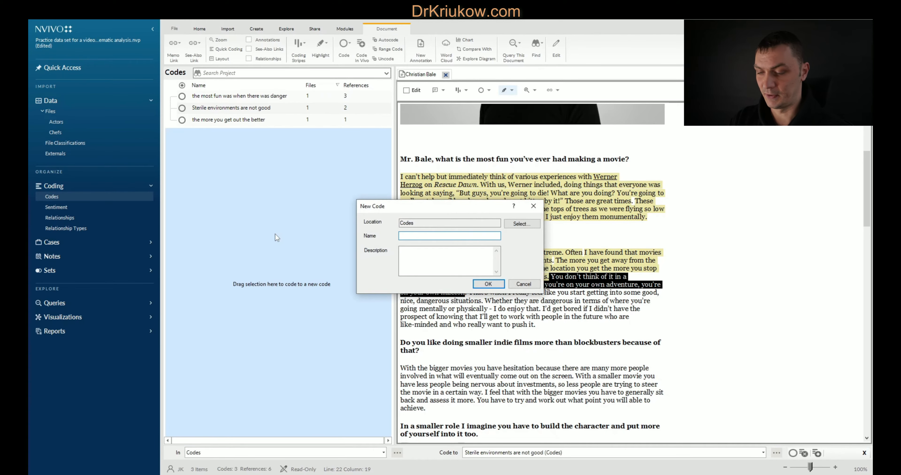
pyautogui.write('sense of adve')
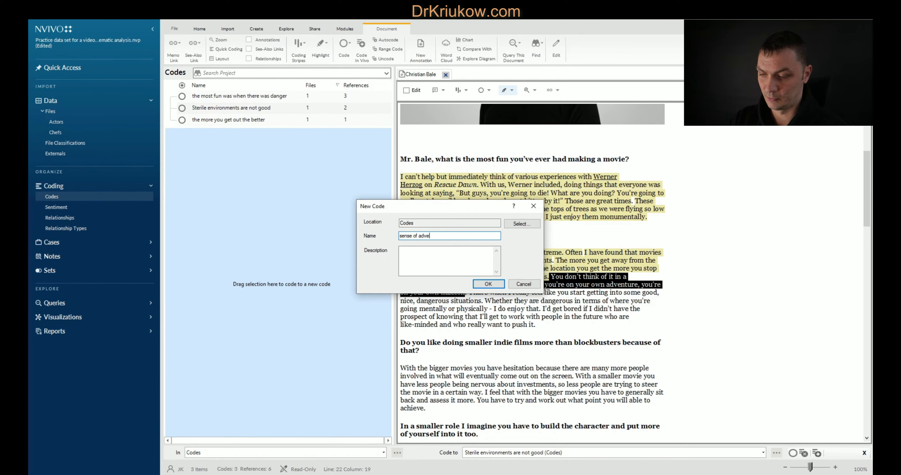
pyautogui.write('nture ')
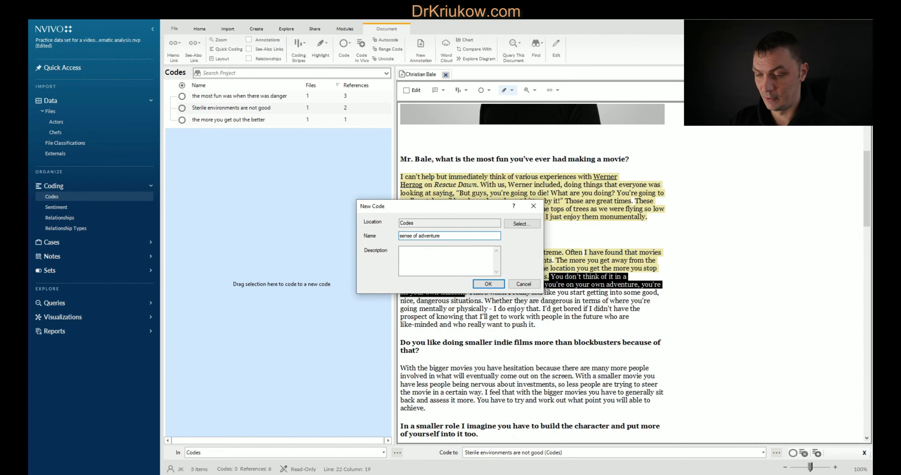
pyautogui.write('- a good thing')
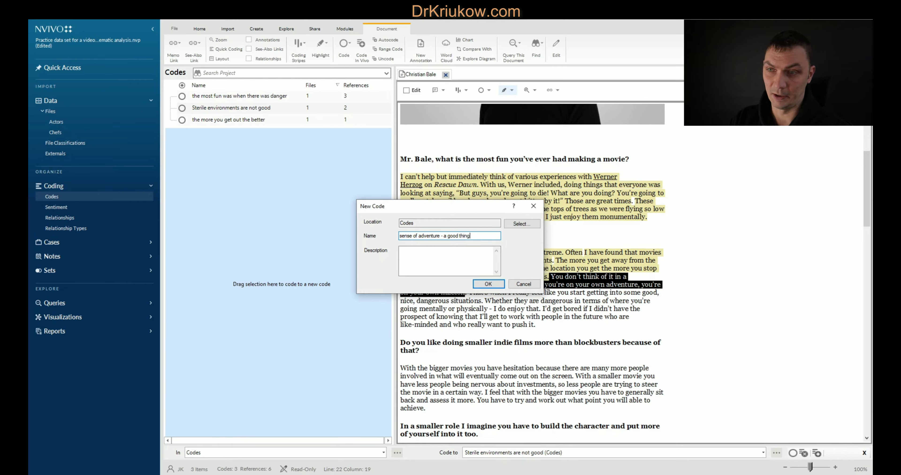
pyautogui.press('Return')
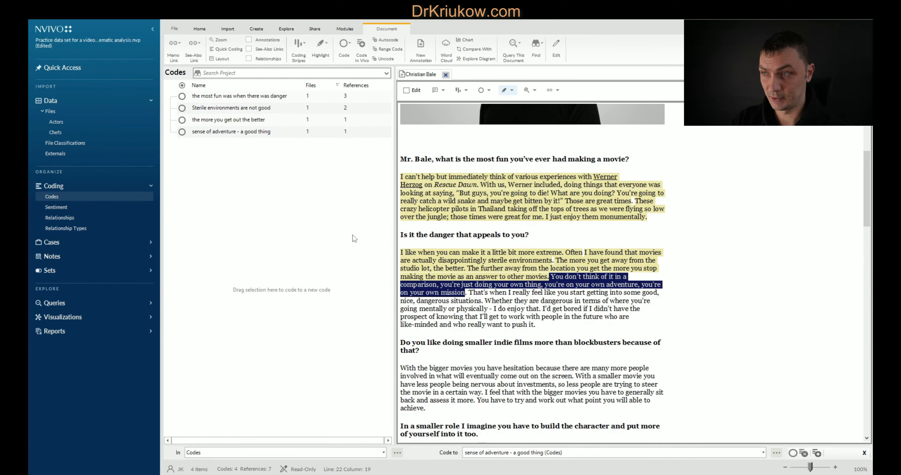
# Code the sentence from "That's when I really feel" to "dangerous situations" to the existing code "the most fun was when there was danger"
pyautogui.click(473, 295)
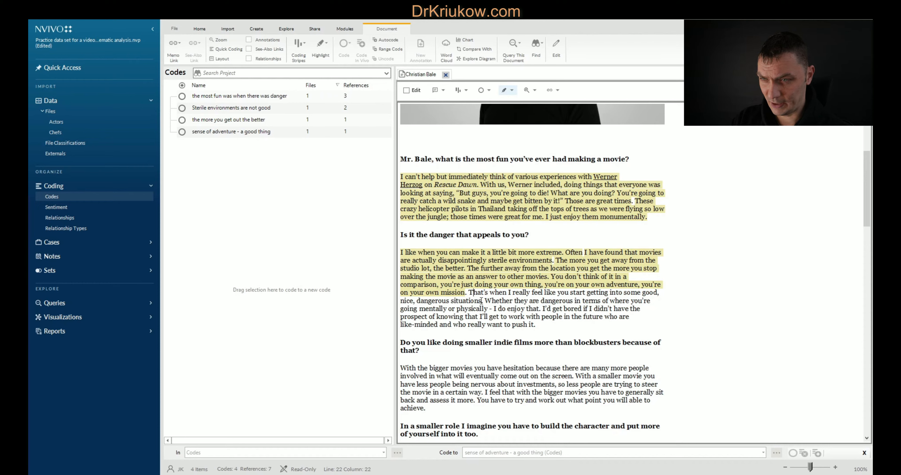
pyautogui.moveTo(483, 301); pyautogui.dragTo(220, 97)
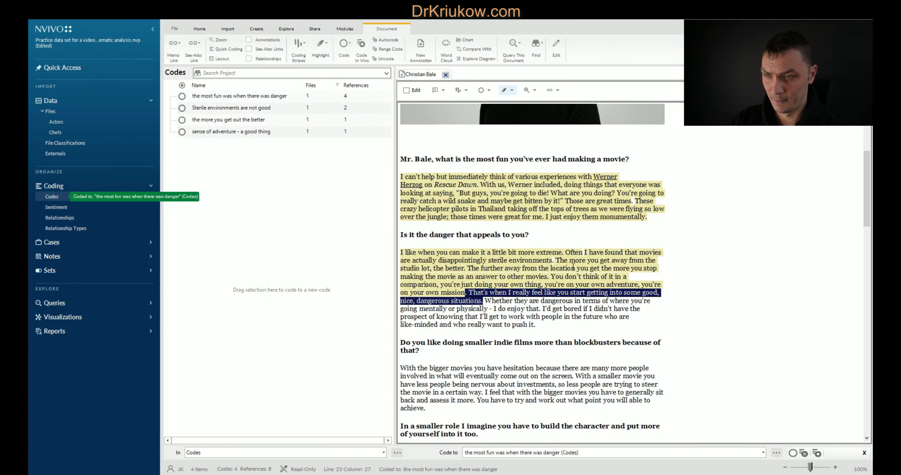
pyautogui.click(510, 306)
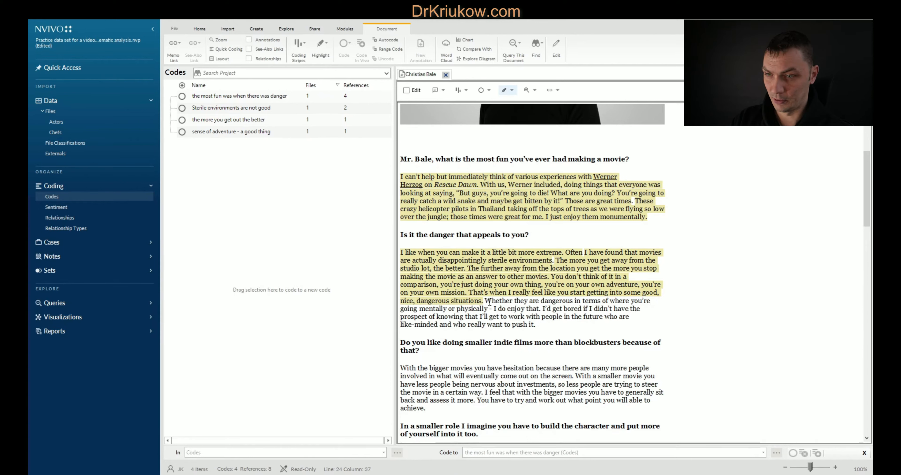
# Code the sentence from "Whether they are dangerous" to "I do enjoy that" to a new code, "mental and physical danger"
pyautogui.moveTo(482, 301); pyautogui.dragTo(333, 252)
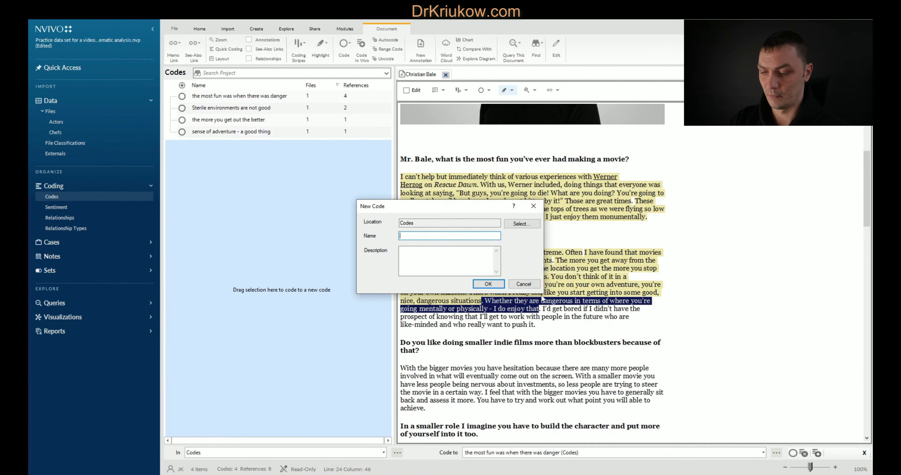
pyautogui.write('mental and physical ')
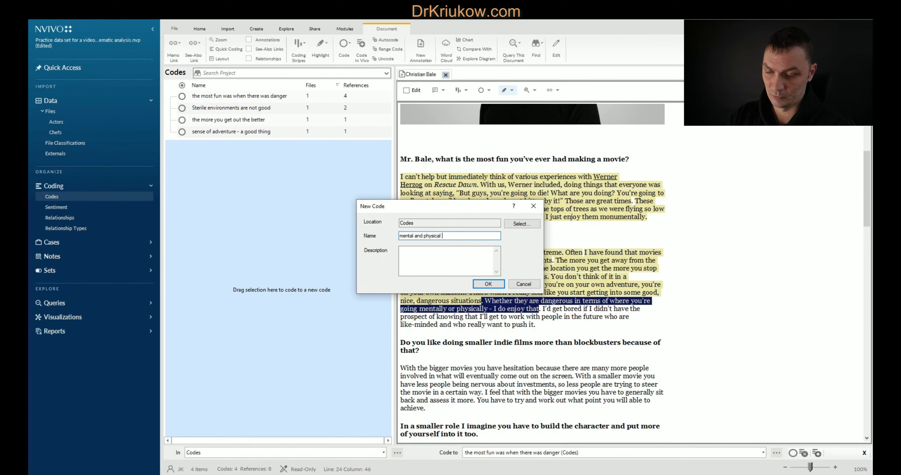
pyautogui.write('dangerous')
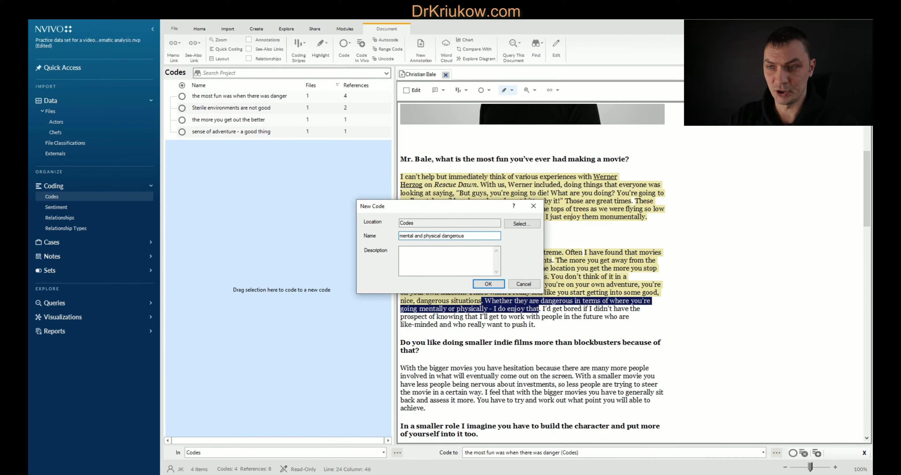
pyautogui.press('BackSpace')
pyautogui.press('BackSpace')
pyautogui.press('BackSpace')
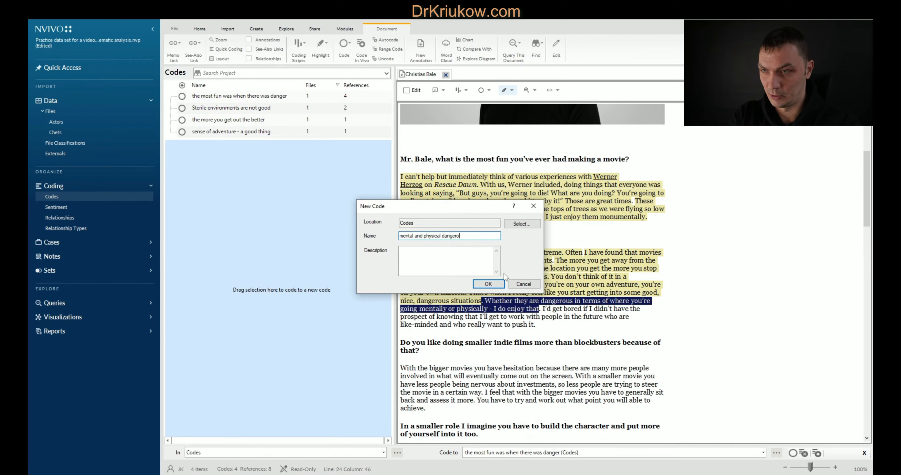
pyautogui.press('BackSpace')
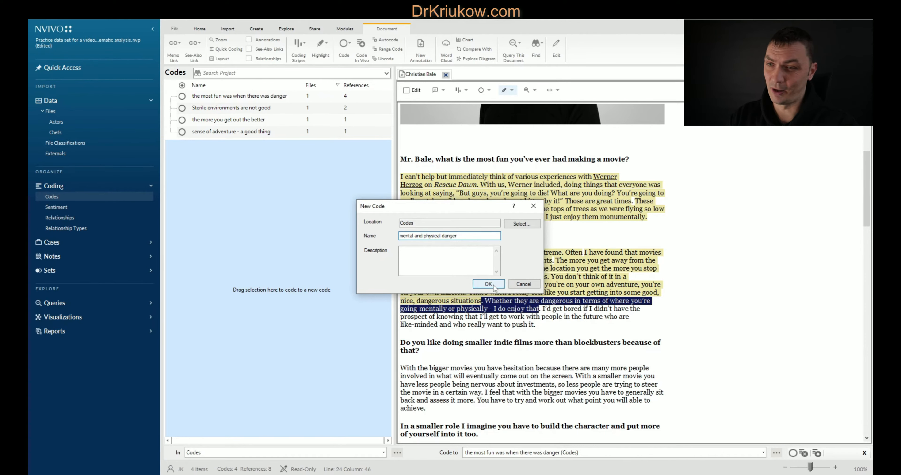
pyautogui.click(488, 284)
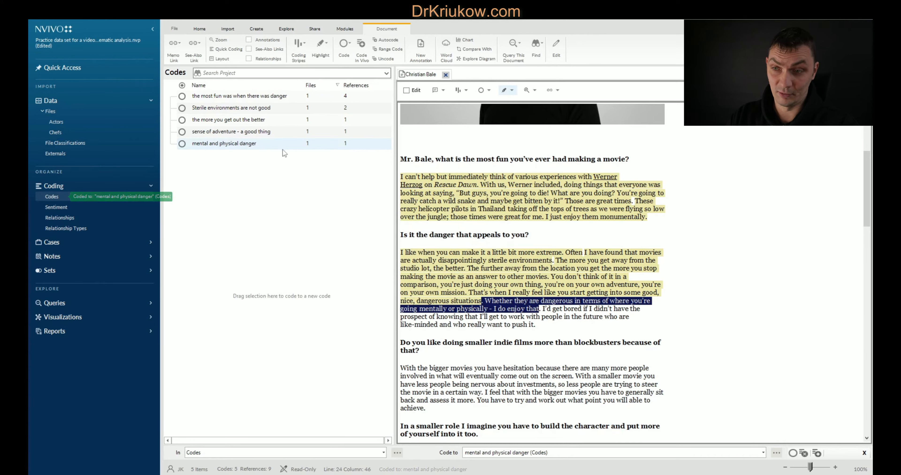
# Code the sentence from "I'd get bored" to "really want to push it" to a new code, "good to work with like-minded people"
pyautogui.click(545, 309)
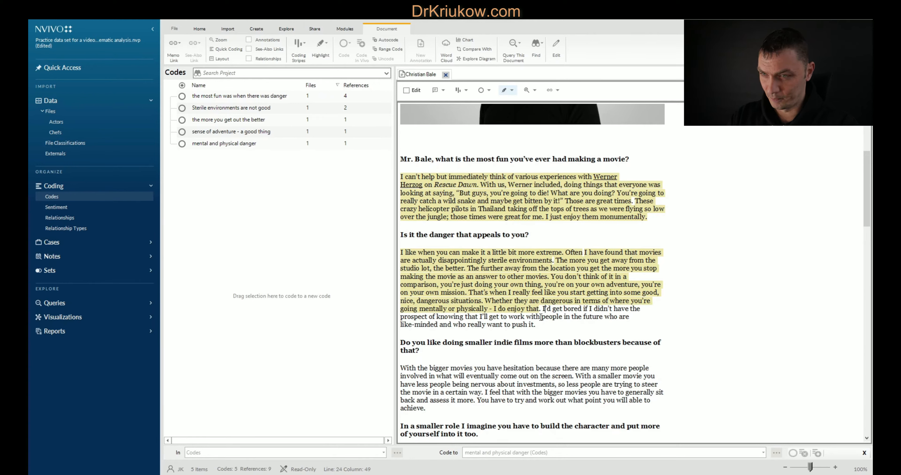
pyautogui.moveTo(539, 326); pyautogui.dragTo(273, 265)
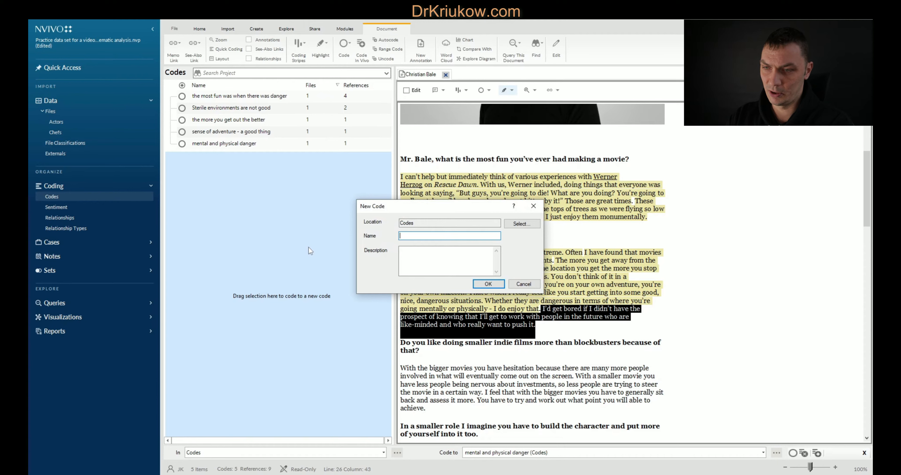
pyautogui.write('good to')
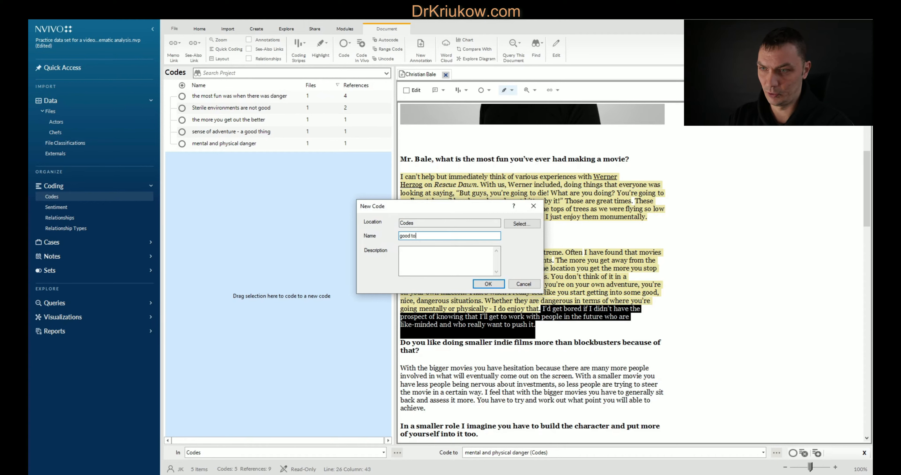
pyautogui.write(' work with like')
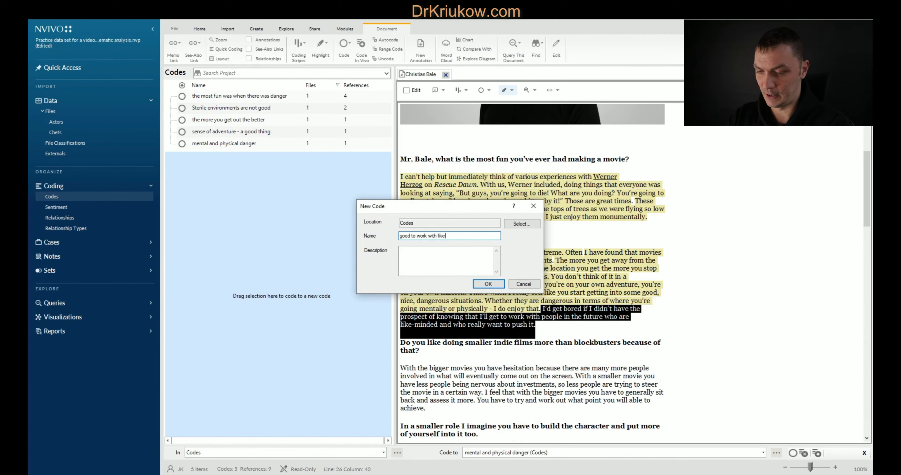
pyautogui.write('-minded people')
pyautogui.press('Return')
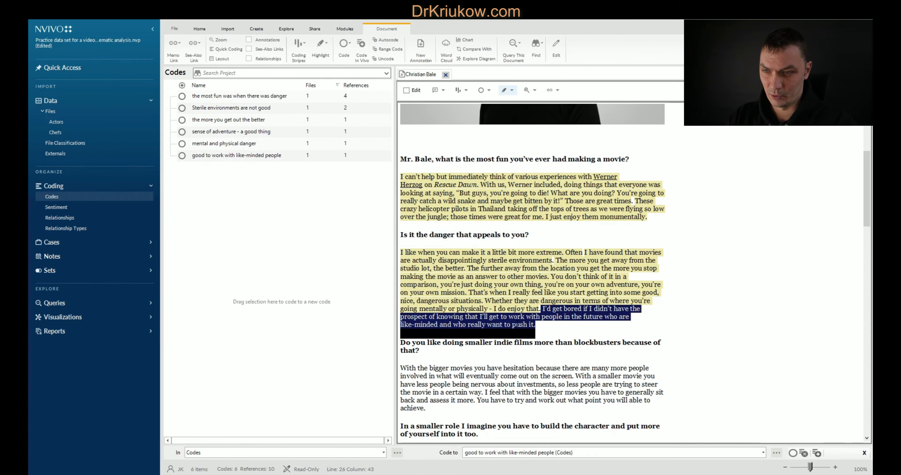
# Code the same "I'd get bored" sentence to a second new code, "it is boring when it is not dangerous"
pyautogui.moveTo(518, 317); pyautogui.dragTo(263, 267)
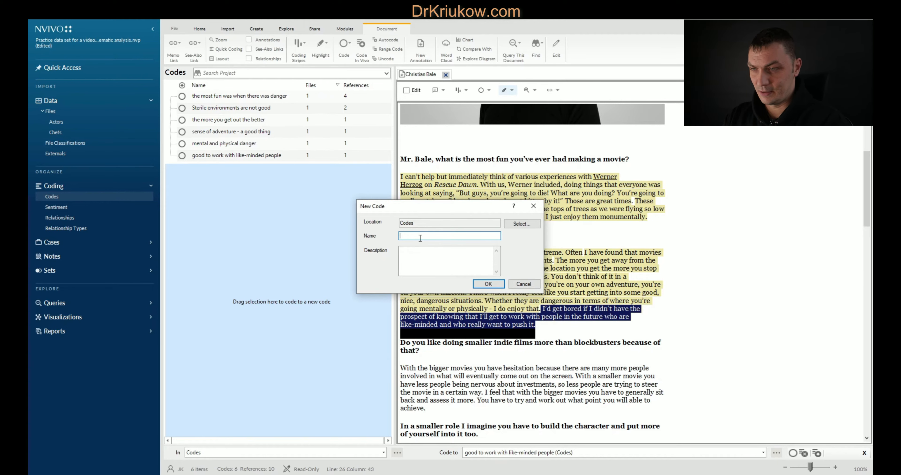
pyautogui.write('it is boring when')
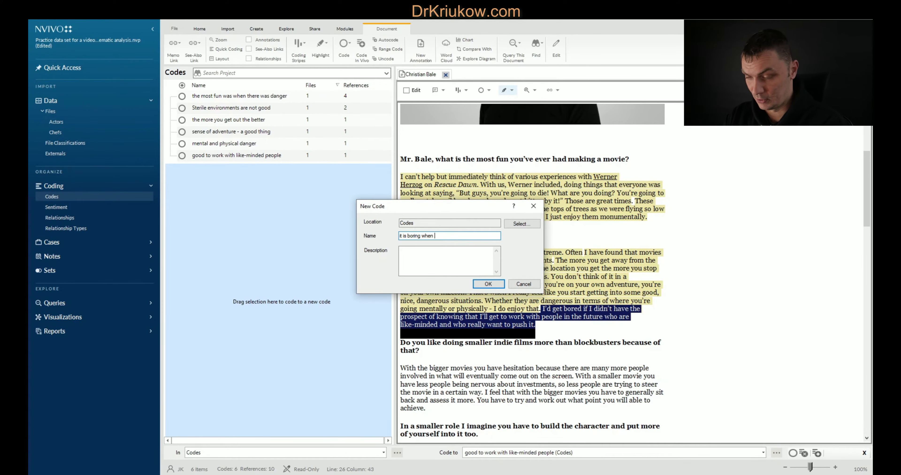
pyautogui.write('it is not ')
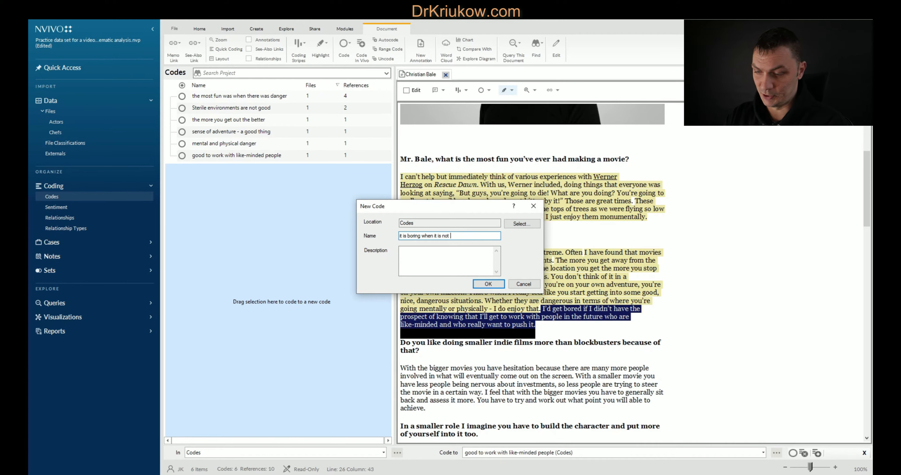
pyautogui.write('dangerous')
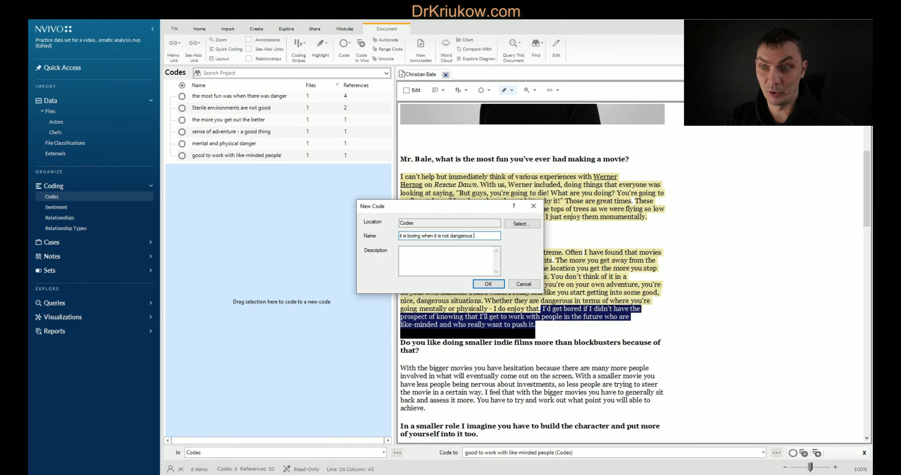
pyautogui.press('Return')
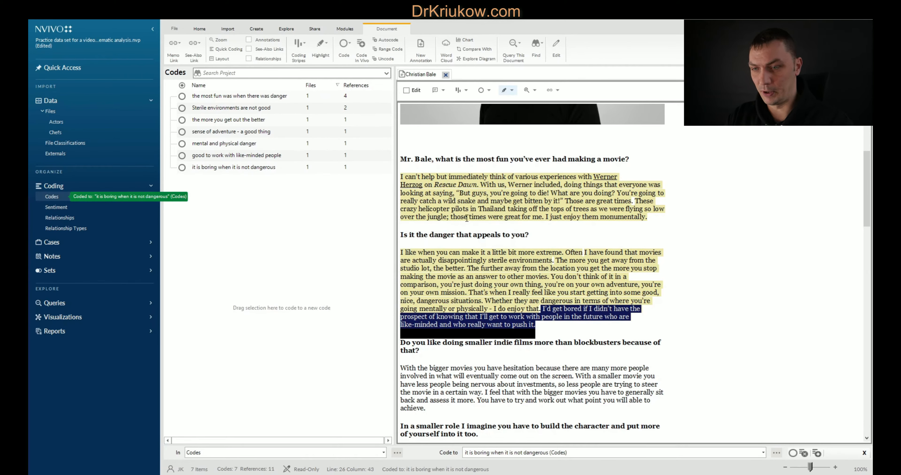
# Code the passage from "I'll get to work with people" to "push it" to a new code, "pushing boundaries"
pyautogui.moveTo(574, 334)
pyautogui.mouseDown()
pyautogui.moveTo(477, 317)
pyautogui.moveTo(346, 267)
pyautogui.mouseUp()
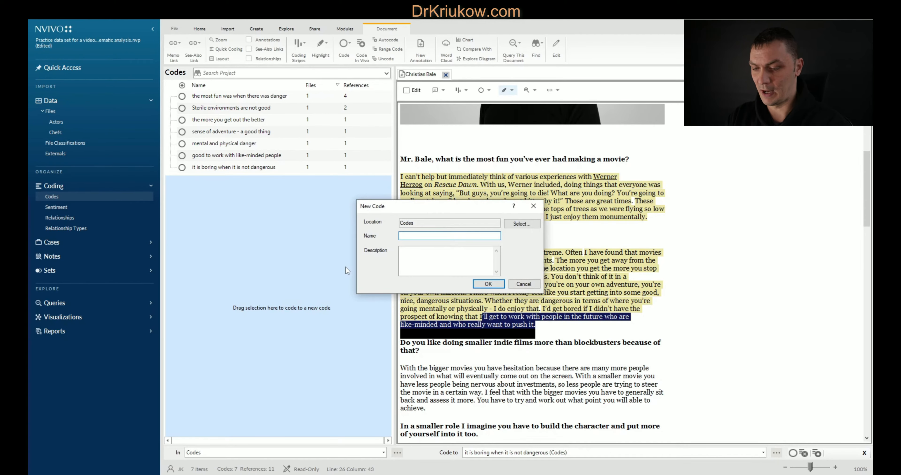
pyautogui.write('pushing bound')
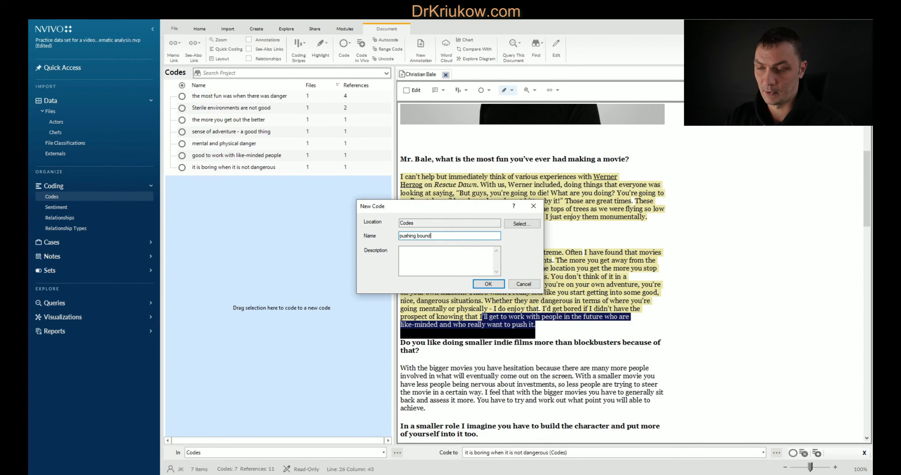
pyautogui.write('aries')
pyautogui.press('Return')
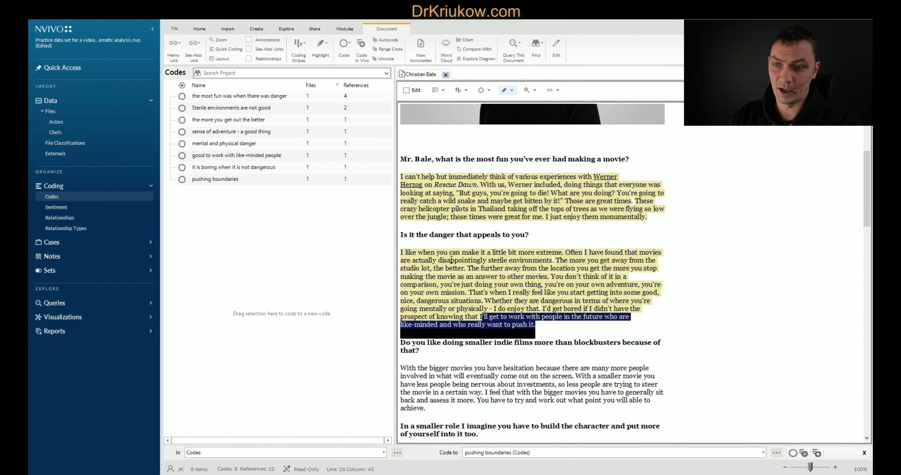
pyautogui.click(499, 294)
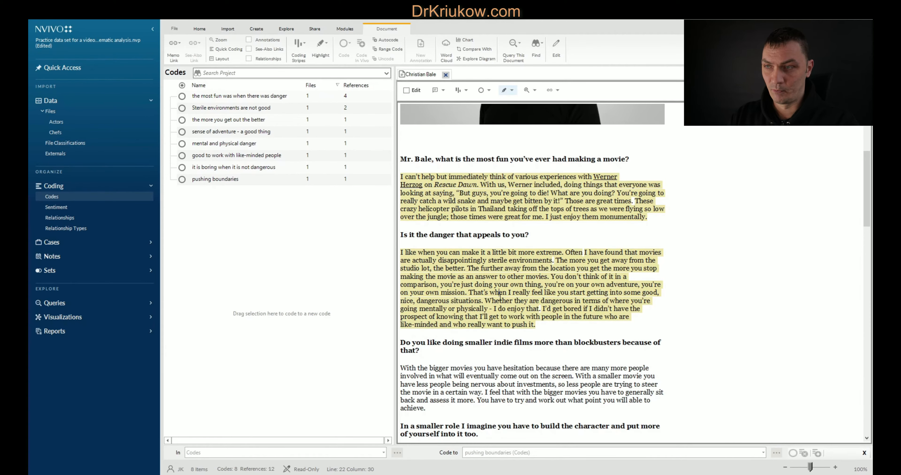
pyautogui.click(224, 180)
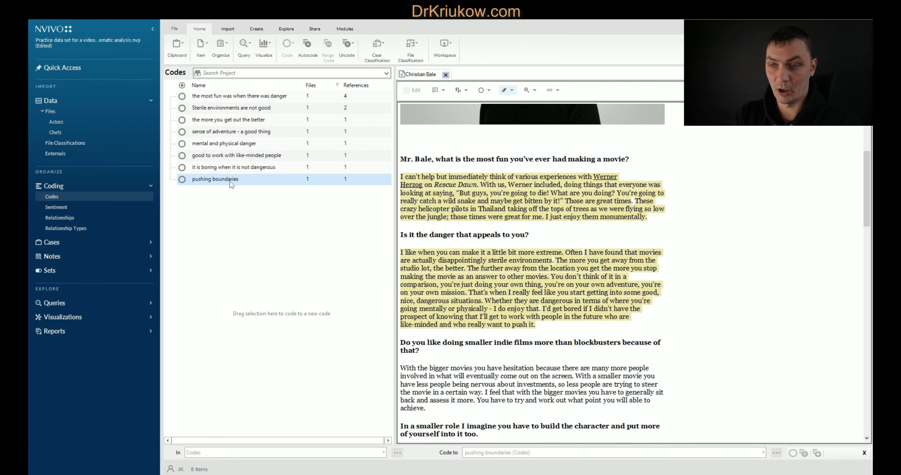
pyautogui.click(440, 268)
pyautogui.moveTo(535, 324); pyautogui.dragTo(379, 251)
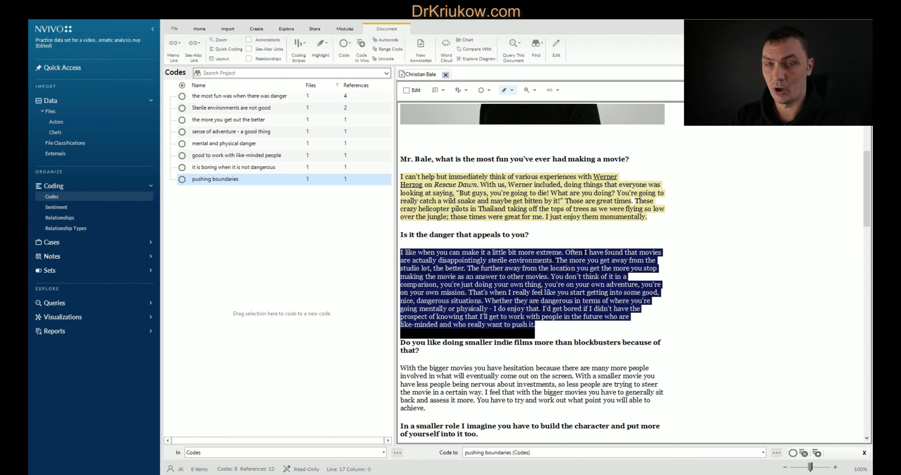
pyautogui.click(241, 156)
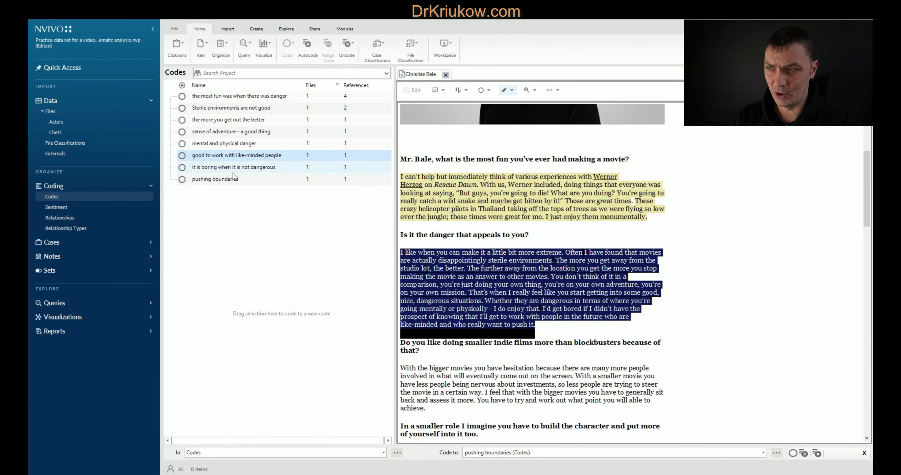
pyautogui.click(209, 181)
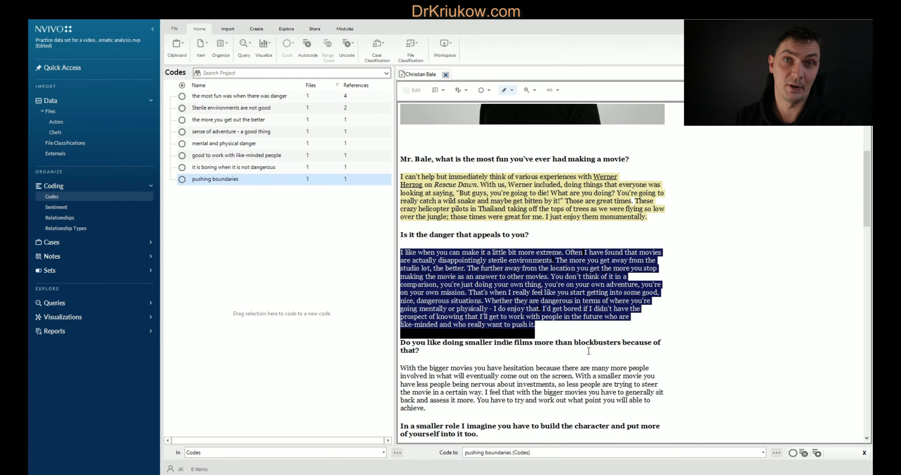
pyautogui.scroll(-1, 544, 321)
pyautogui.click(543, 320)
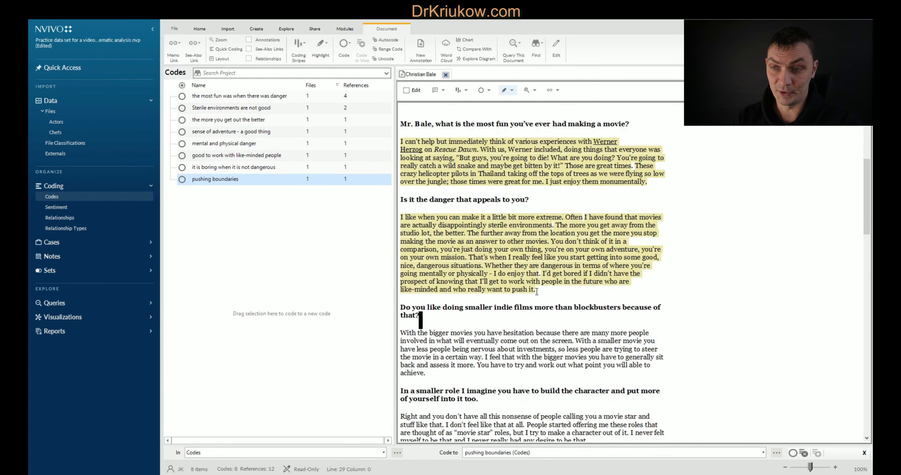
pyautogui.moveTo(537, 291); pyautogui.dragTo(526, 282)
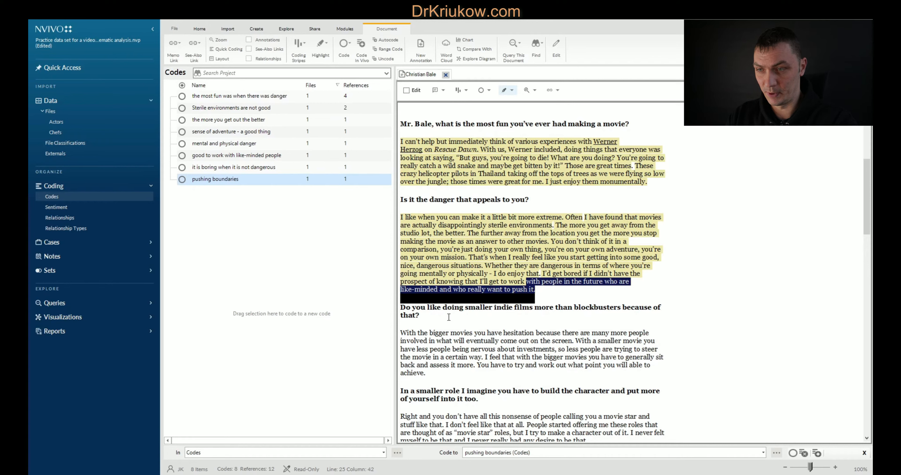
# Code the sentence from "With the bigger movies" to "on the screen" to a new code, "not good when too many people involved"
pyautogui.click(412, 332)
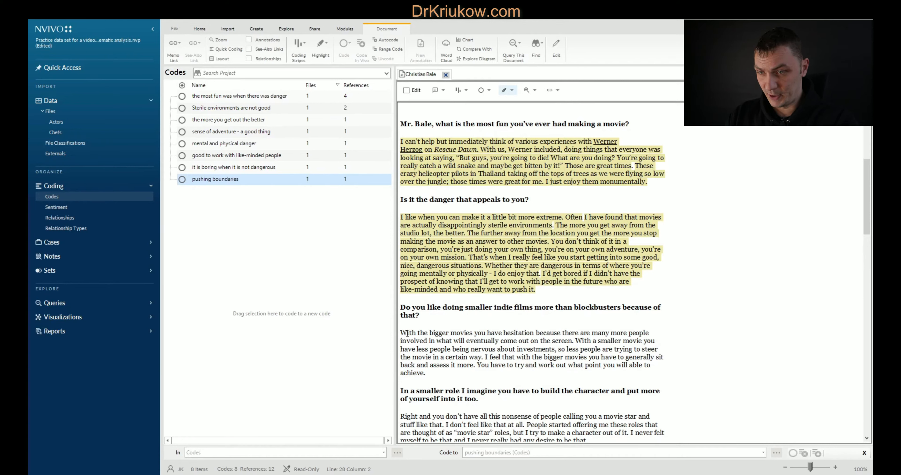
pyautogui.click(573, 341)
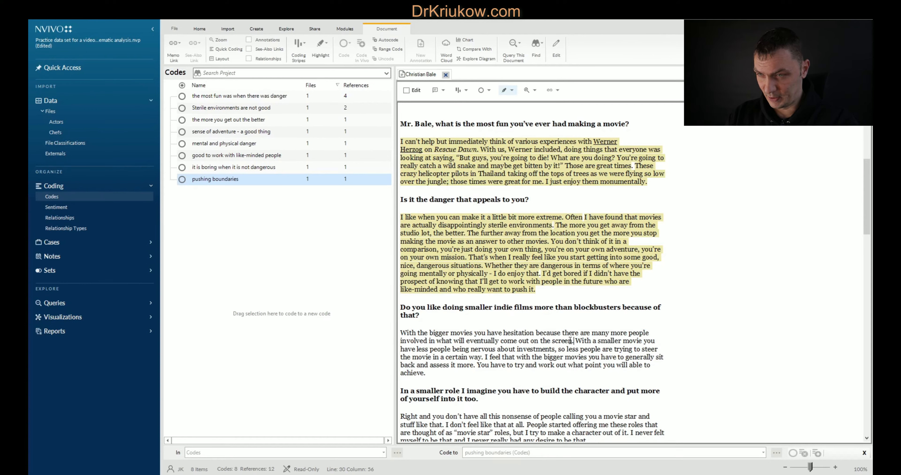
pyautogui.moveTo(570, 341); pyautogui.dragTo(228, 266)
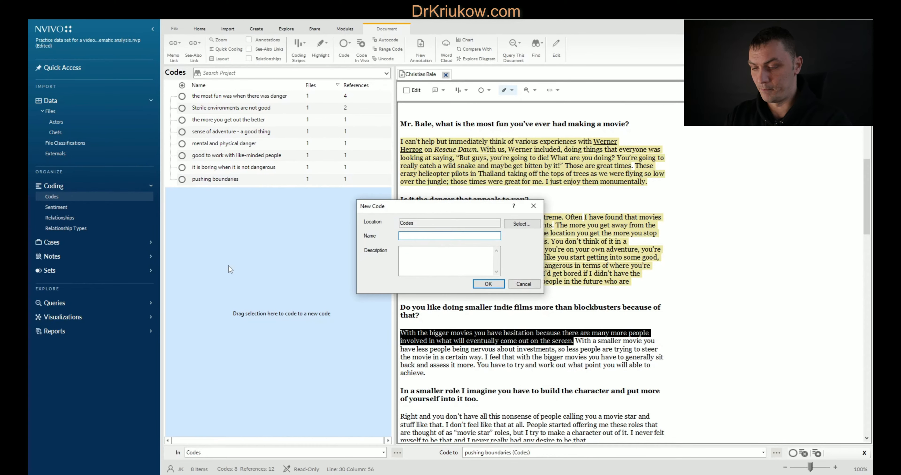
pyautogui.write('not good when t')
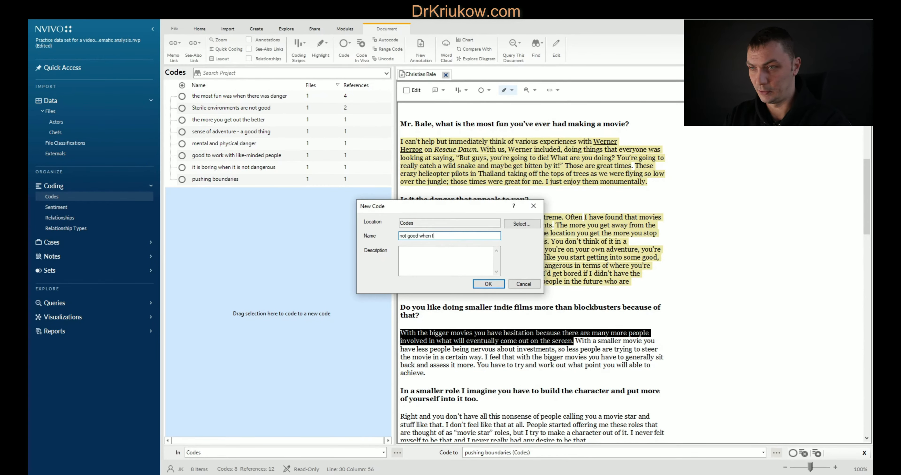
pyautogui.write('oo many people')
pyautogui.write('involved')
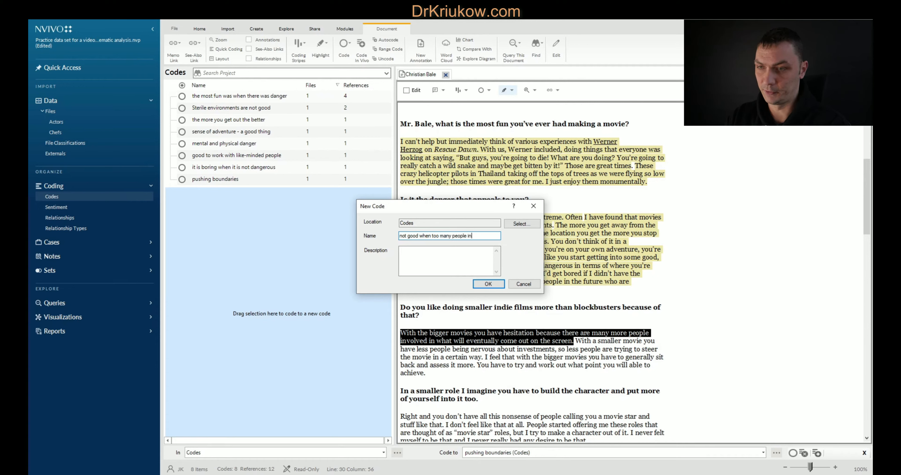
pyautogui.press('Return')
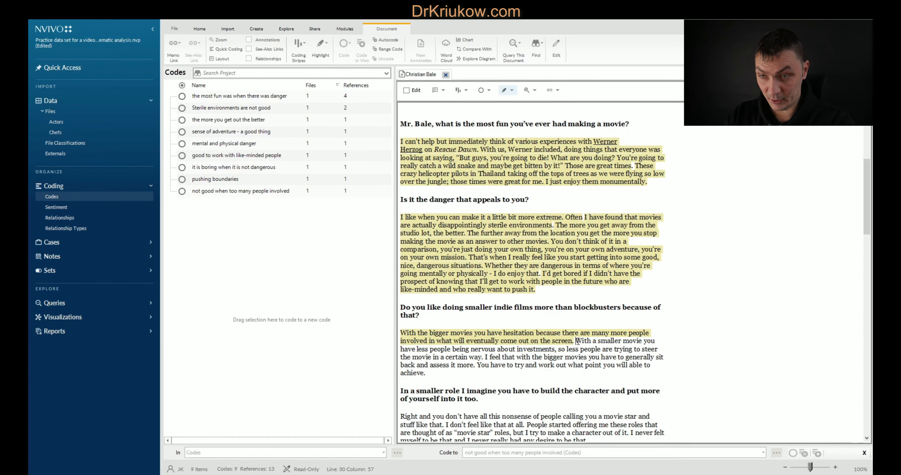
# Code the sentence from "With a smaller movie" to "in a certain way" to a new code, "less people - better"
pyautogui.click(548, 357)
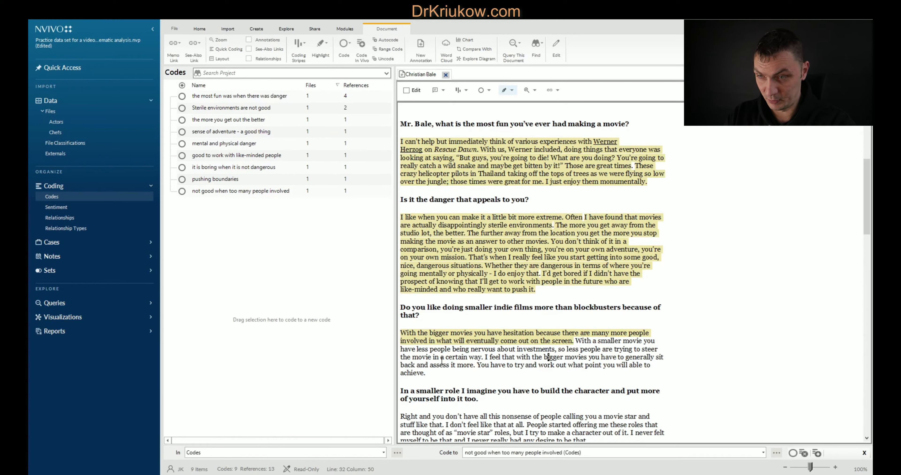
pyautogui.moveTo(483, 357); pyautogui.dragTo(278, 304)
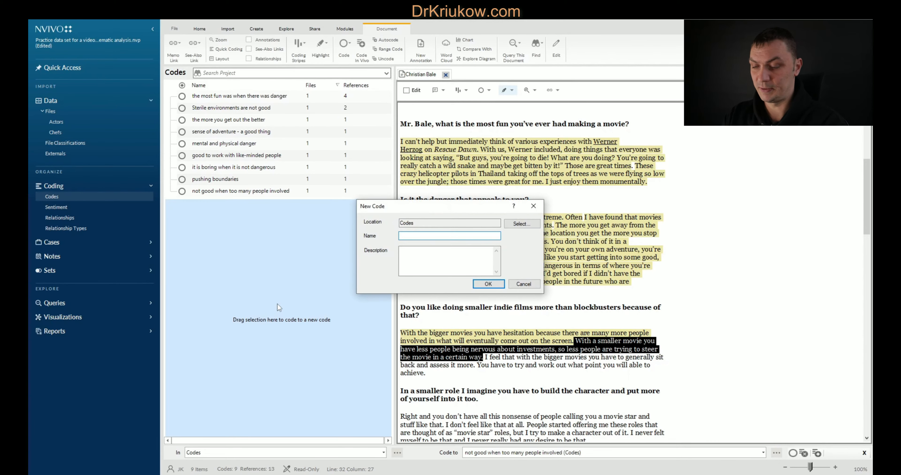
pyautogui.write('less b')
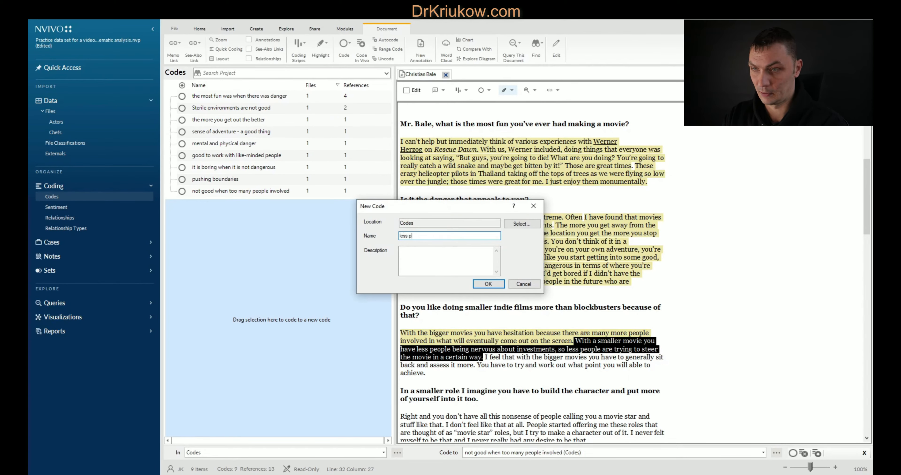
pyautogui.write('eople - better')
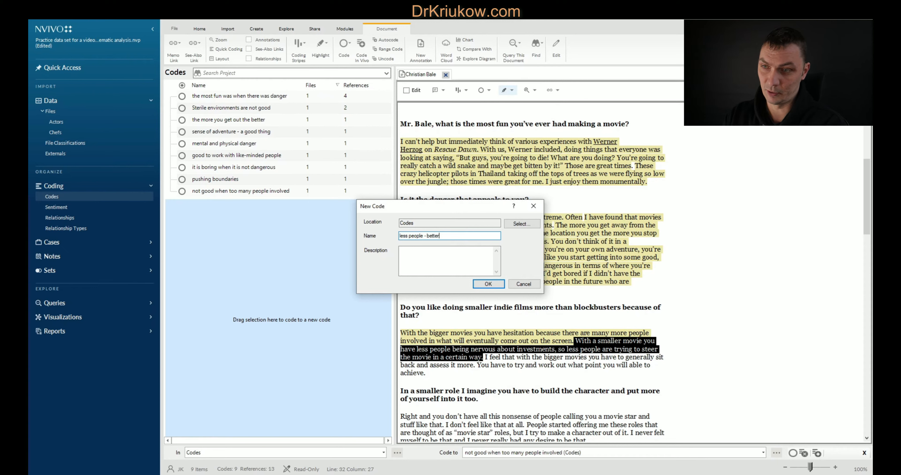
pyautogui.press('Return')
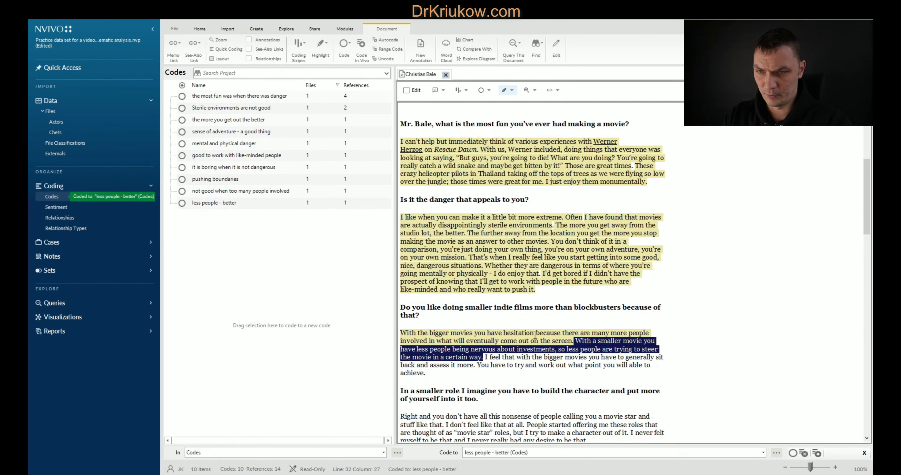
# Code the selected sentence "With a smaller movie" to "in a certain way" to a second new code, "autonomy and control are a good thing"
pyautogui.moveTo(490, 349); pyautogui.dragTo(269, 289)
pyautogui.write('auto')
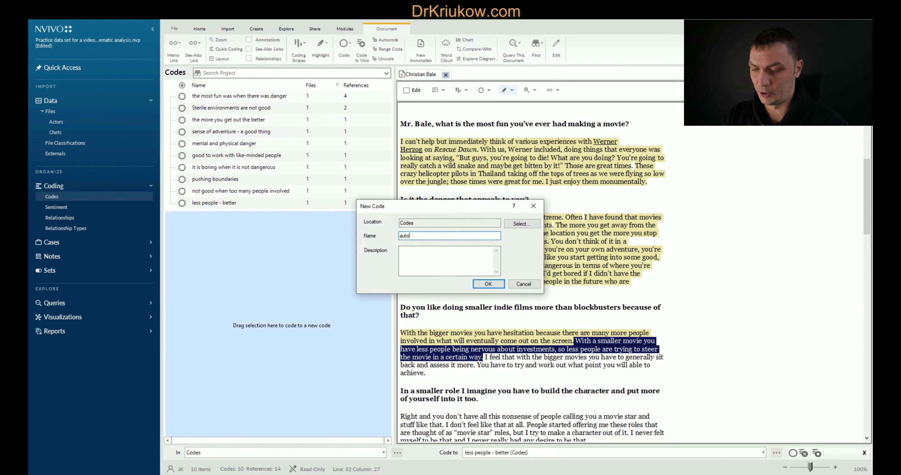
pyautogui.write('nomy and cont')
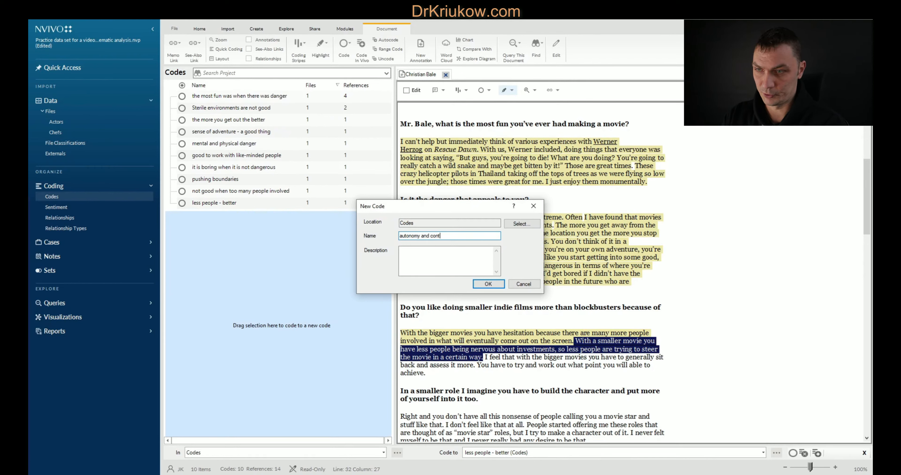
pyautogui.write('rol is a goo')
pyautogui.press('BackSpace')
pyautogui.press('BackSpace')
pyautogui.press('BackSpace')
pyautogui.press('BackSpace')
pyautogui.press('BackSpace')
pyautogui.press('BackSpace')
pyautogui.press('BackSpace')
pyautogui.write('a')
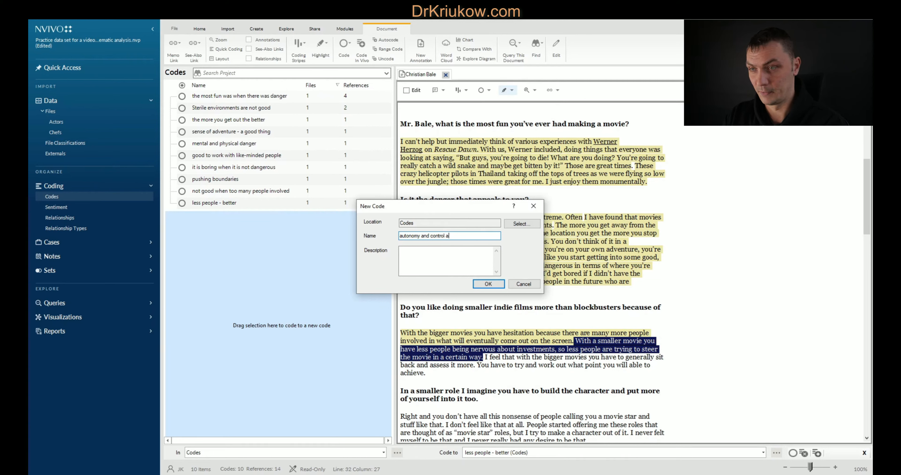
pyautogui.write('re a good thing')
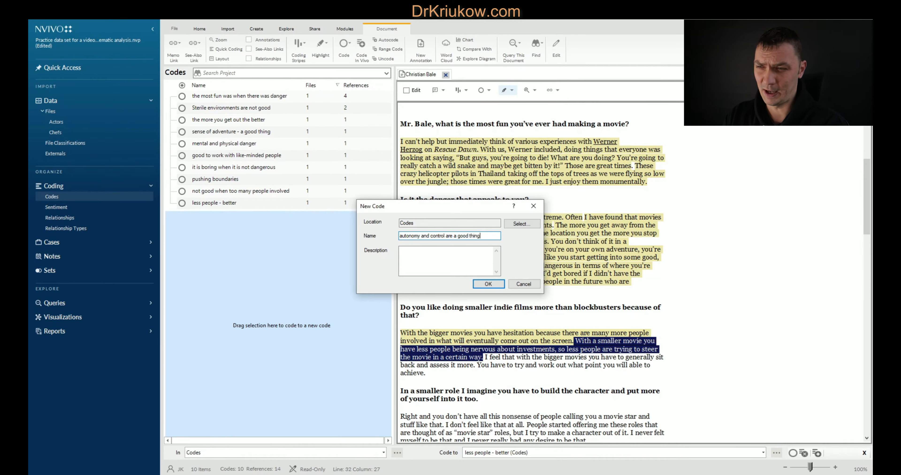
pyautogui.press('Return')
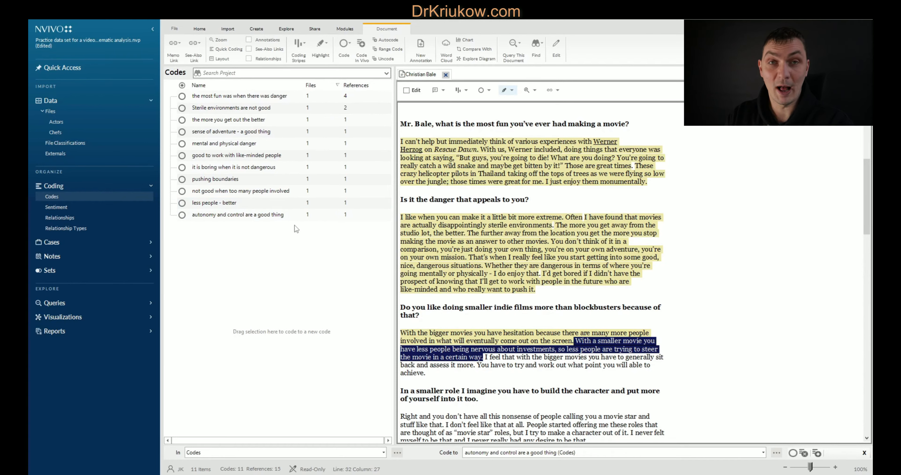
# Code the sentence from "I feel that with the bigger movies" to "assess it more" to a new code, "more hesitation and planning with bigger movies"
pyautogui.scroll(-5, 672, 253)
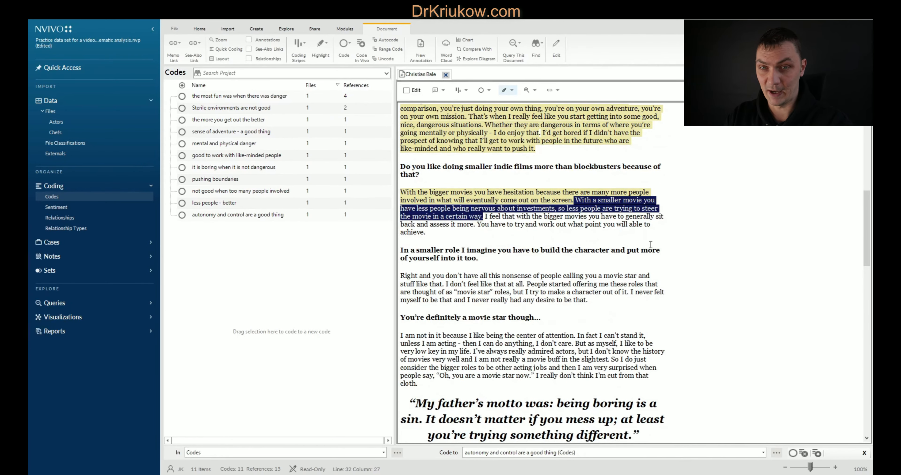
pyautogui.scroll(2, 608, 247)
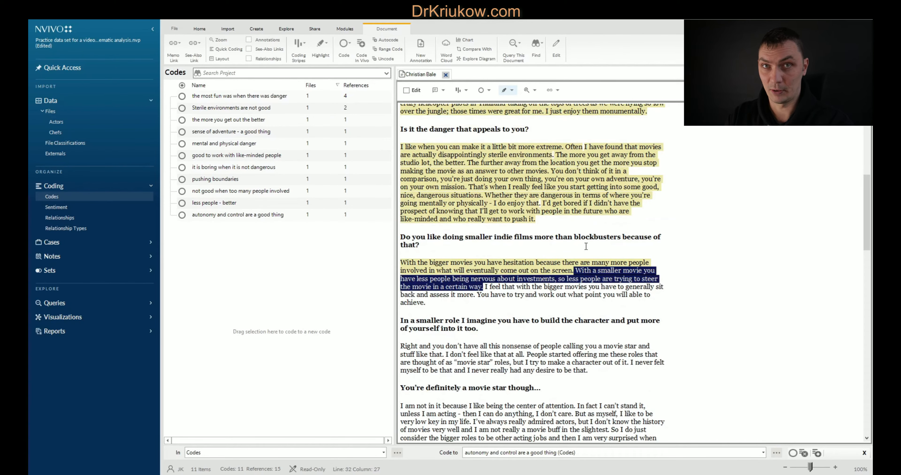
pyautogui.click(490, 287)
pyautogui.moveTo(485, 286); pyautogui.dragTo(507, 306)
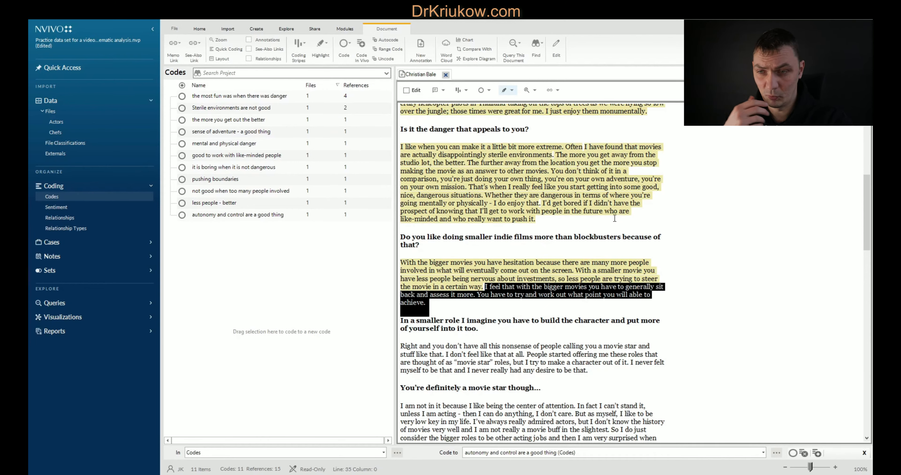
pyautogui.click(564, 311)
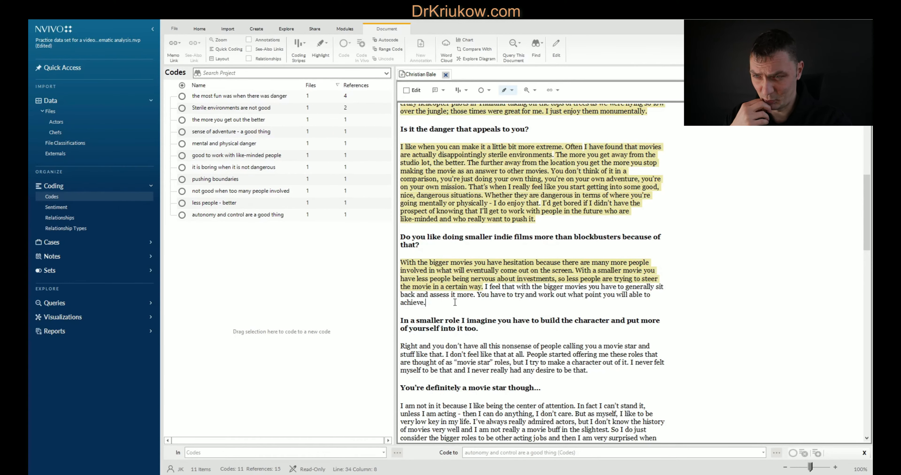
pyautogui.moveTo(477, 296); pyautogui.dragTo(251, 278)
pyautogui.write('more hesi')
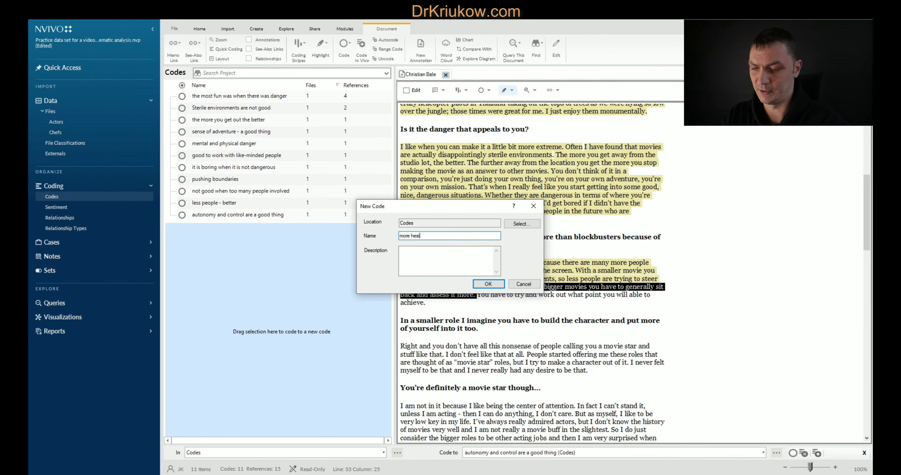
pyautogui.write('tation and planning')
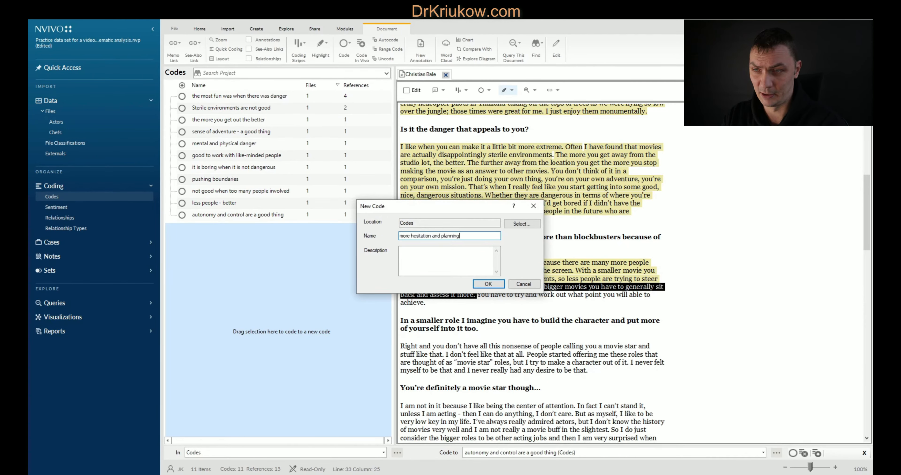
pyautogui.write(' with bi')
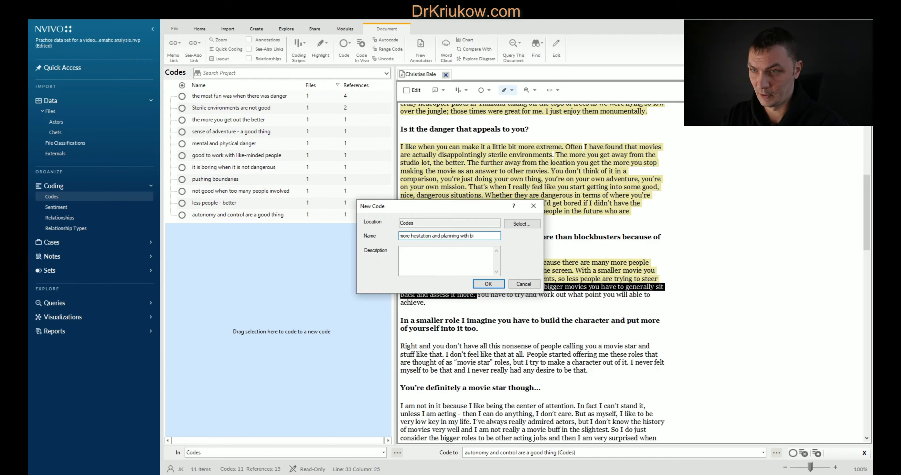
pyautogui.write('gger movies')
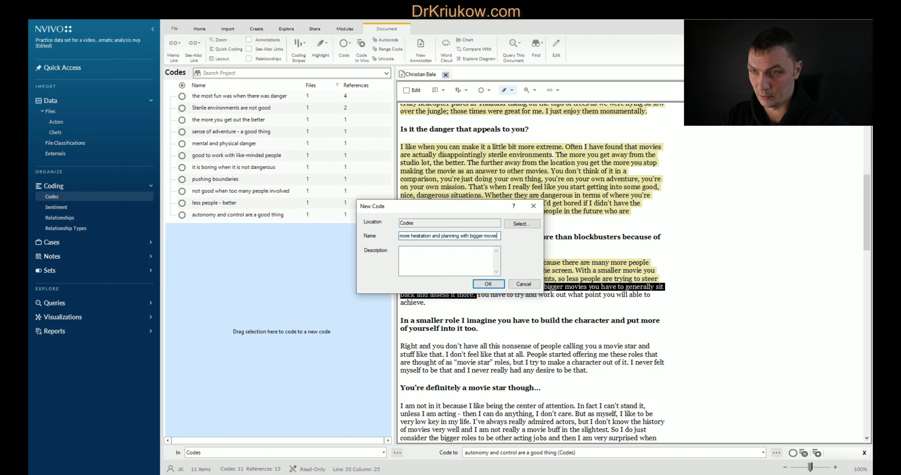
pyautogui.press('Return')
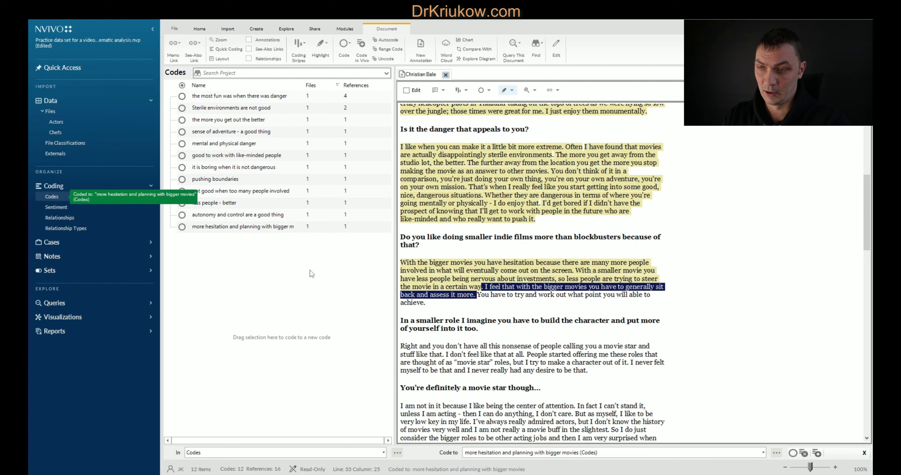
# Code the passage from "With the bigger movies" to "assess it more" to the existing code "autonomy and control are a good thing"
pyautogui.click(453, 272)
pyautogui.moveTo(480, 297); pyautogui.dragTo(215, 215)
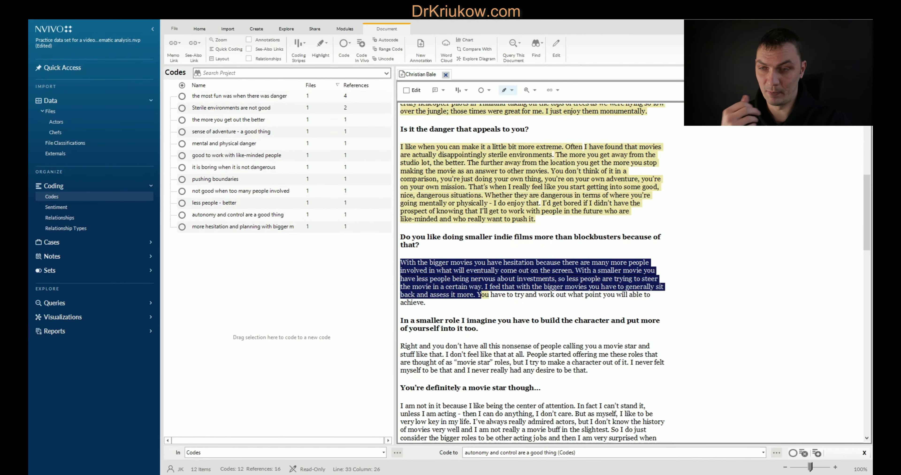
pyautogui.click(502, 296)
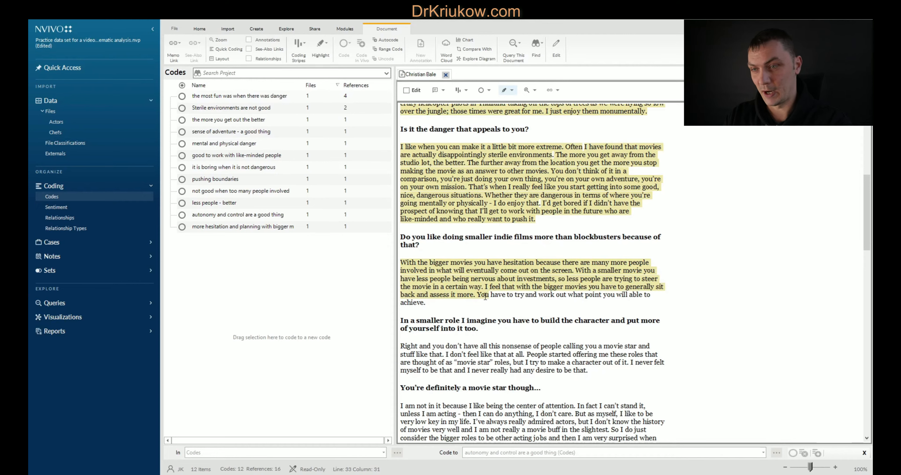
pyautogui.moveTo(477, 295); pyautogui.dragTo(494, 300)
pyautogui.click(541, 296)
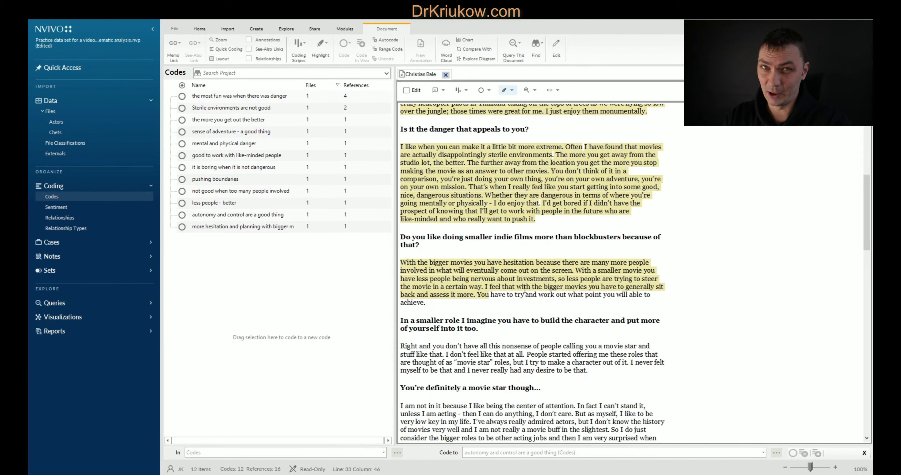
pyautogui.click(500, 298)
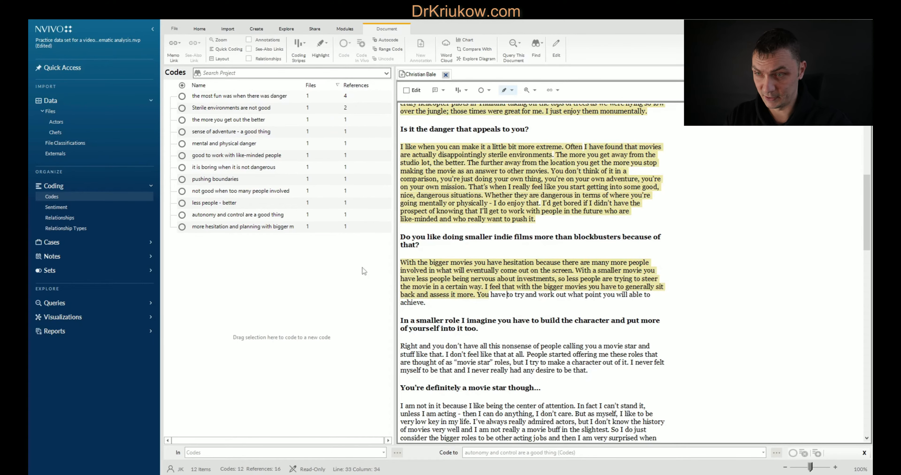
# Code the passage from "Right and you don't have" to "like that at all" to a new code, "doesnt like being called a movie start"
pyautogui.scroll(-3, 495, 281)
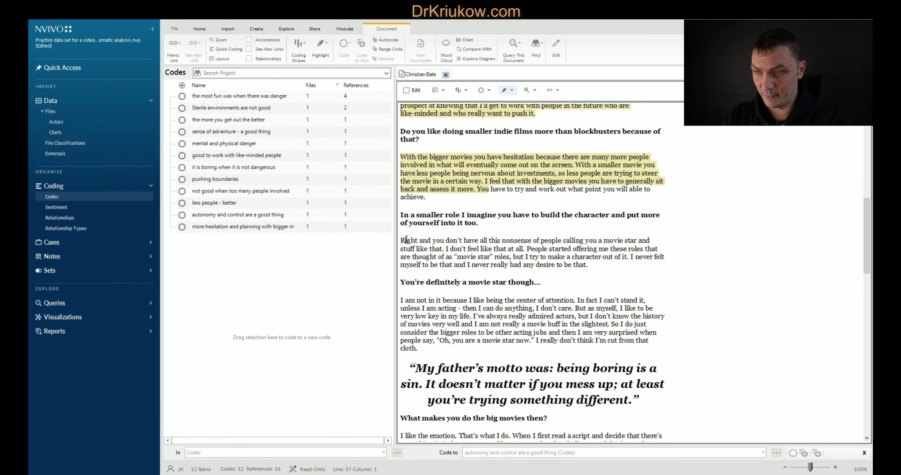
pyautogui.moveTo(404, 241); pyautogui.dragTo(531, 241)
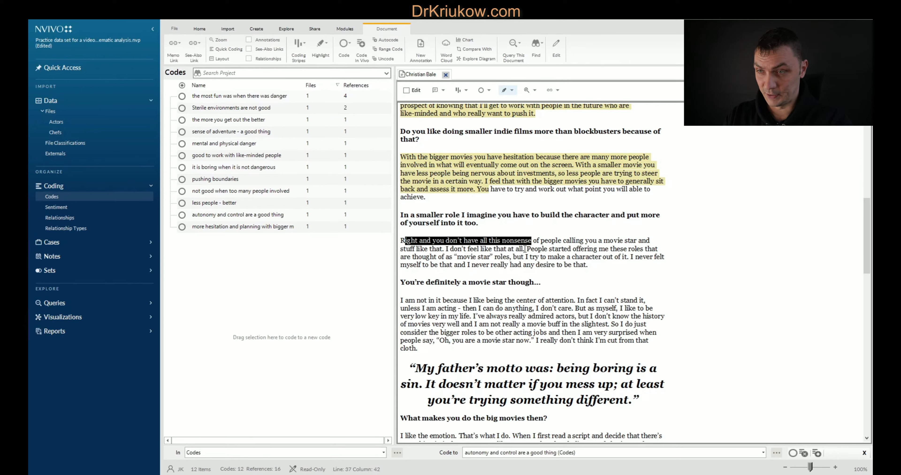
pyautogui.moveTo(524, 249); pyautogui.dragTo(279, 254)
pyautogui.write('d')
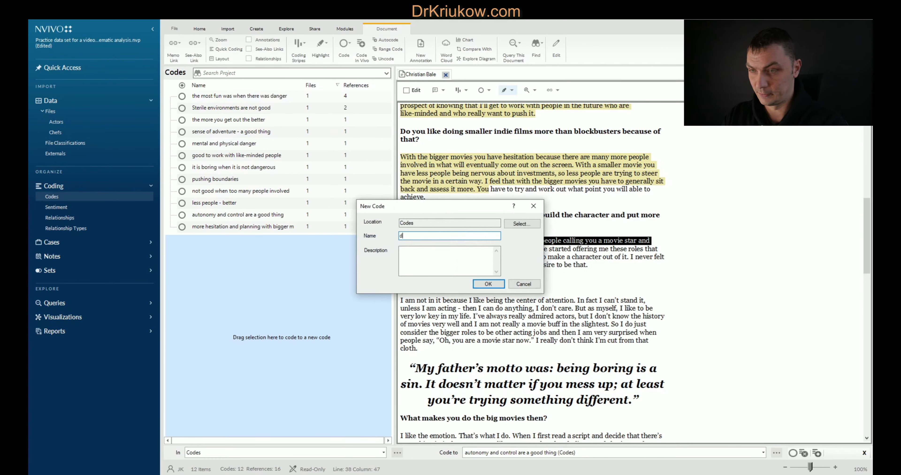
pyautogui.write('oesnt like be')
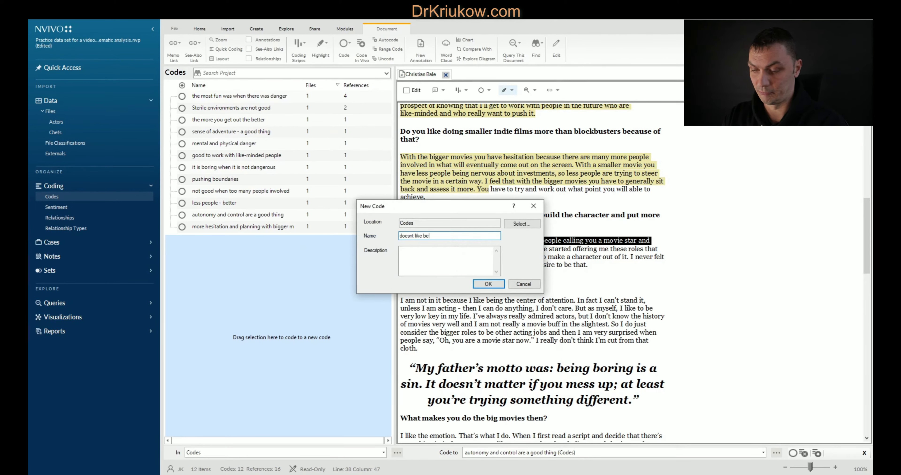
pyautogui.write('ing called a movies ')
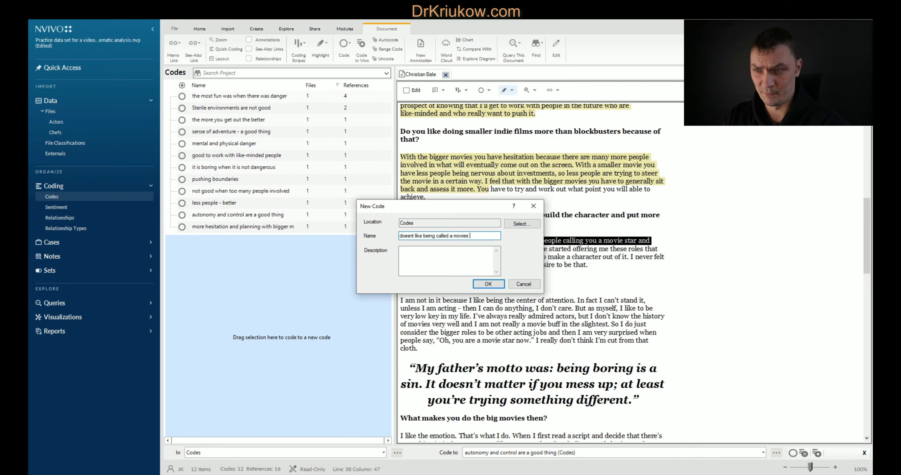
pyautogui.write(' start')
pyautogui.press('Return')
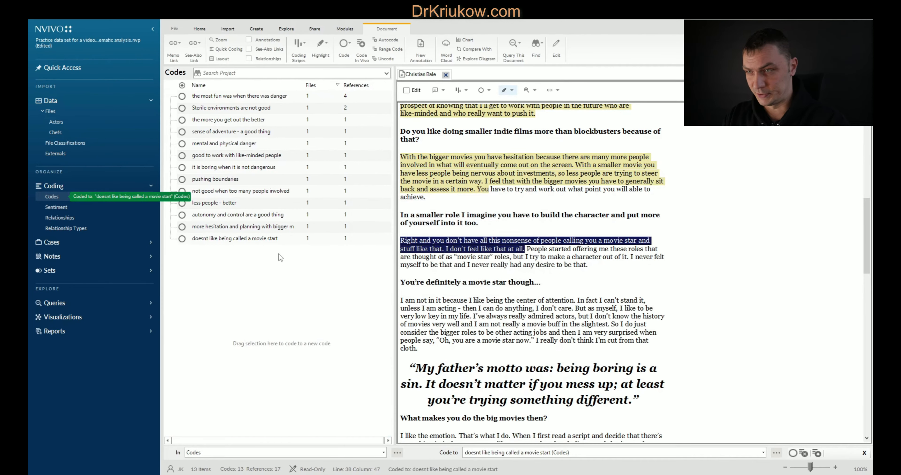
# Correct the name of the newest code to "doesnt like being called a movie star"
pyautogui.click(279, 240)
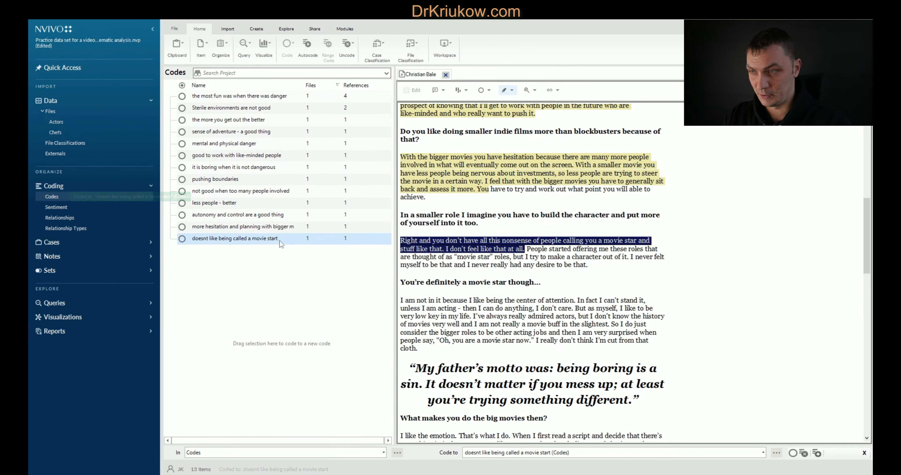
pyautogui.click(279, 241)
pyautogui.press('BackSpace')
pyautogui.click(311, 246)
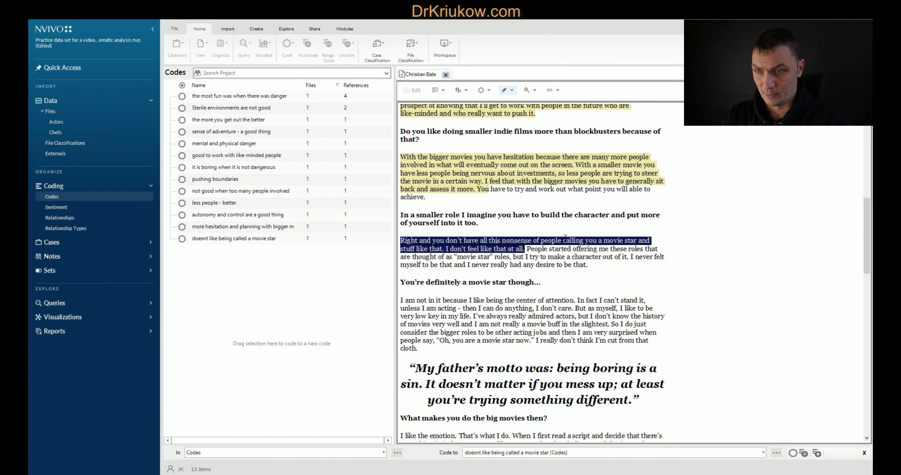
# Code the whole answer from "Right and you don't" to "desire to be that" to a new code, "he wants to be passionate and real about his role"
pyautogui.click(550, 258)
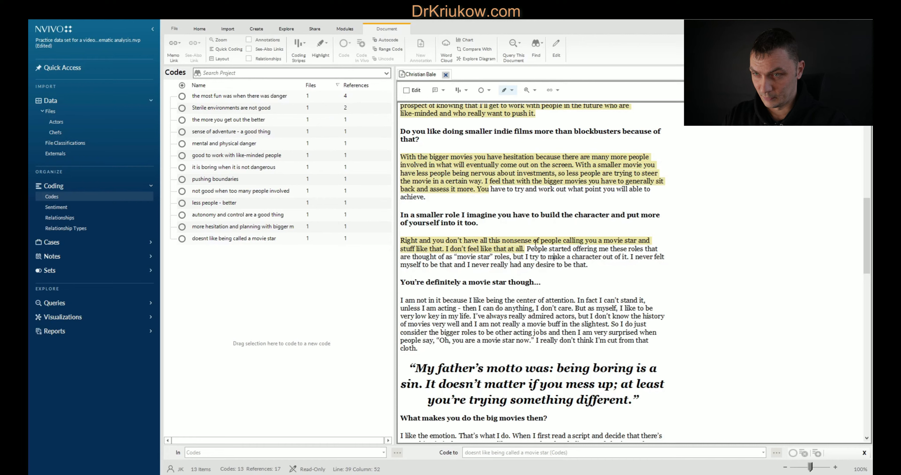
pyautogui.moveTo(592, 268); pyautogui.dragTo(329, 269)
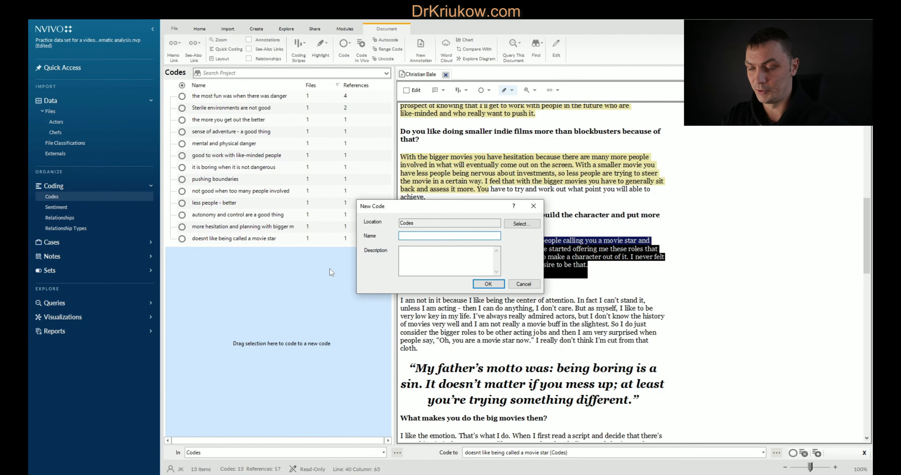
pyautogui.write('he wa')
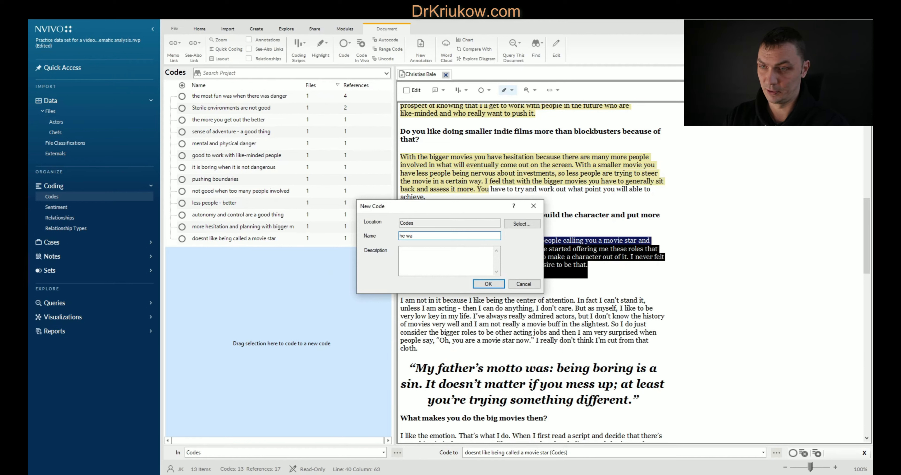
pyautogui.write('nts to be passio')
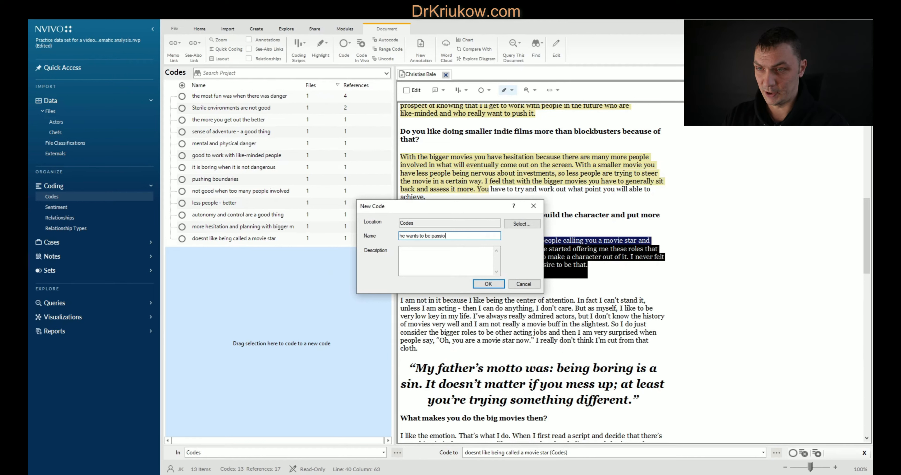
pyautogui.write('nate and real about')
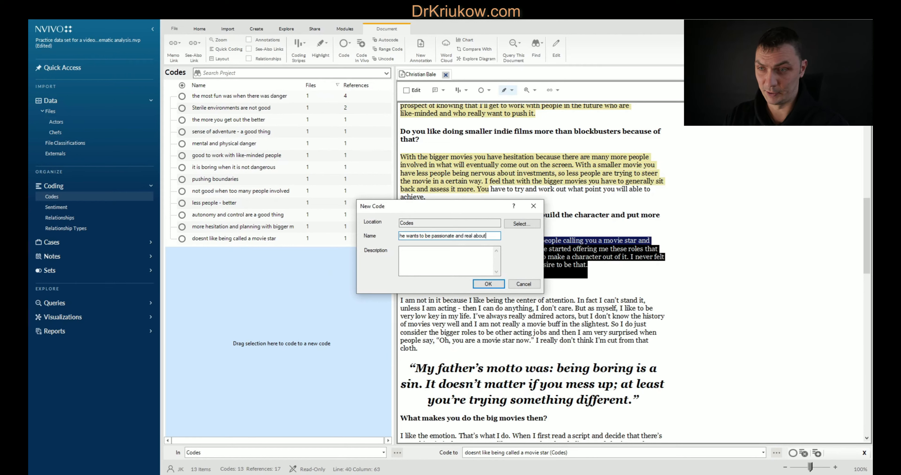
pyautogui.write(' his role')
pyautogui.press('Return')
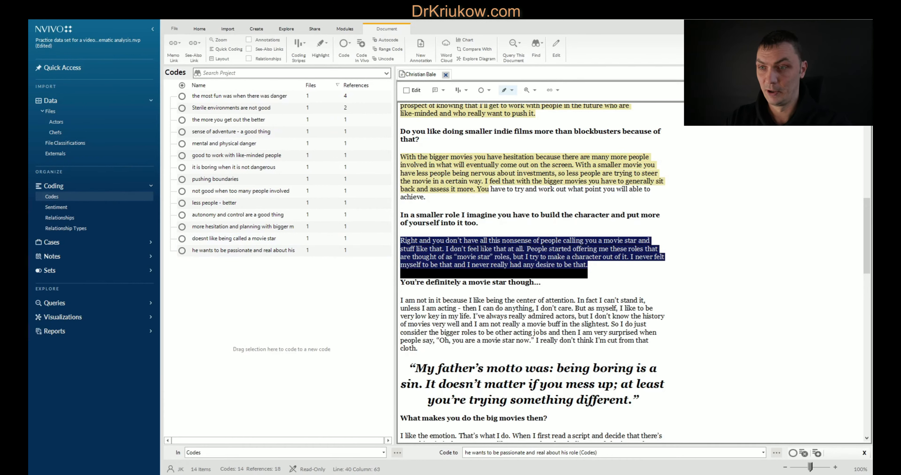
pyautogui.click(574, 249)
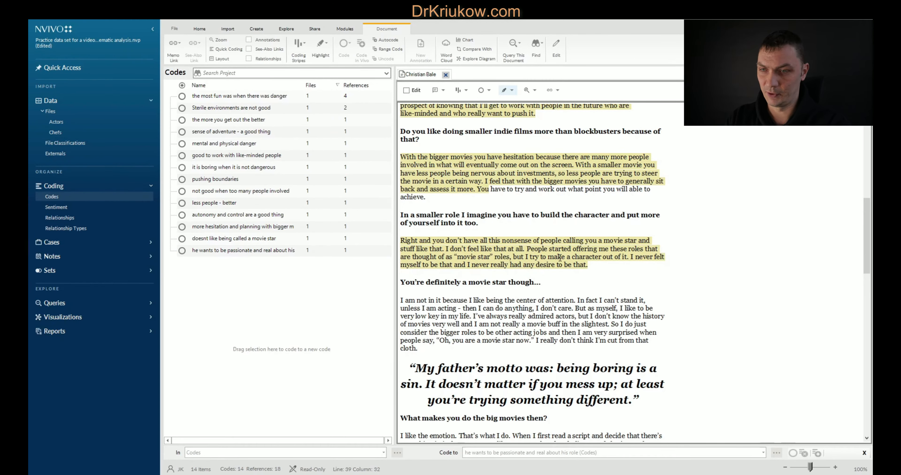
pyautogui.moveTo(596, 265); pyautogui.dragTo(503, 256)
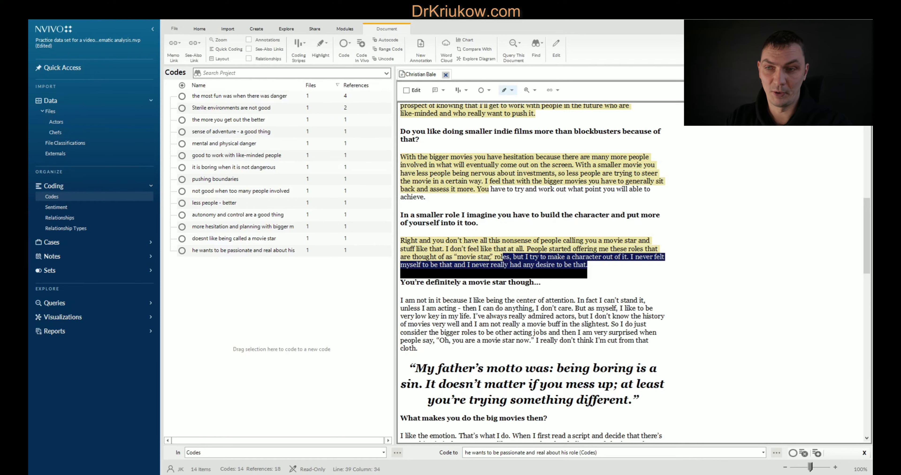
pyautogui.scroll(-5, 510, 250)
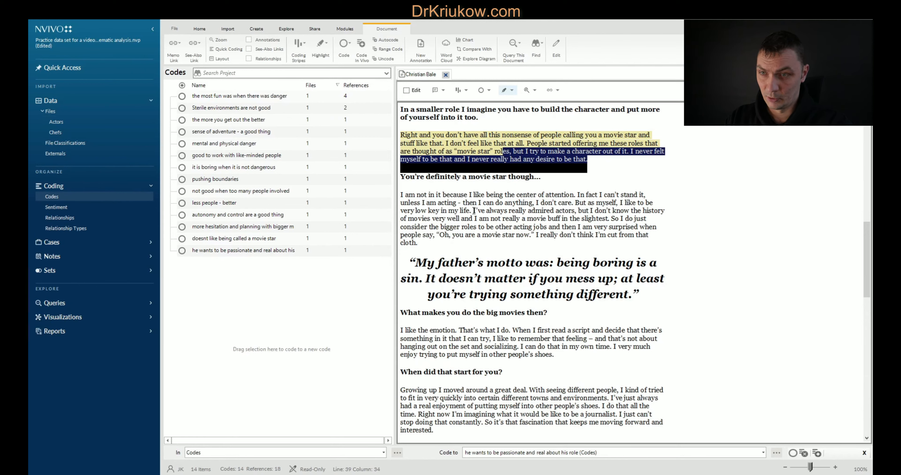
# Code the passage from "I am not in it" to "low key in my life" to a new code, "doesnt like to be in centre of attention"
pyautogui.moveTo(473, 210); pyautogui.dragTo(394, 191)
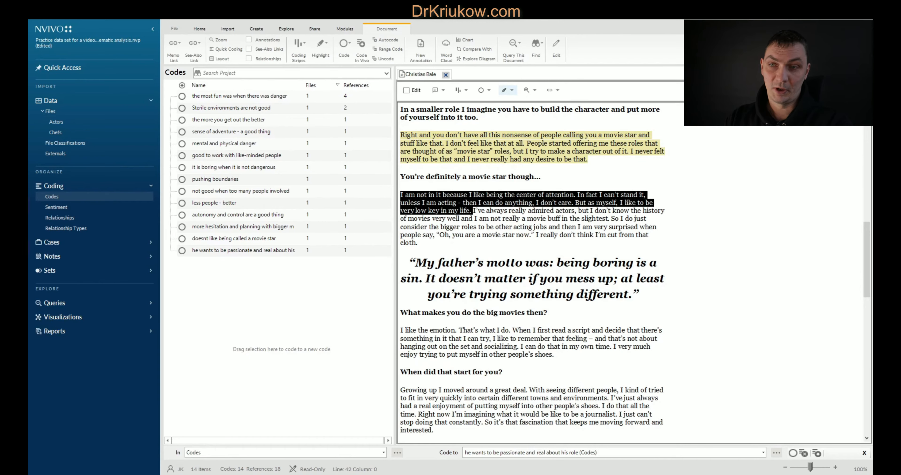
pyautogui.moveTo(452, 205); pyautogui.dragTo(263, 303)
pyautogui.write('doesnt ')
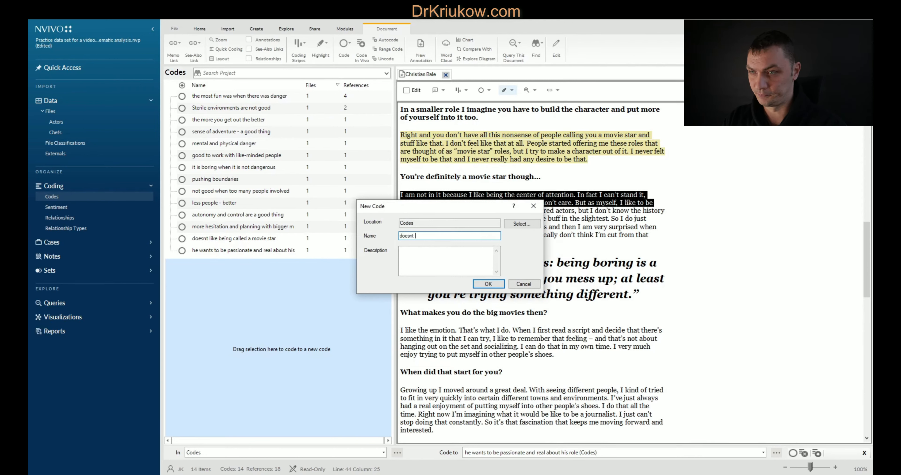
pyautogui.write('like to be ')
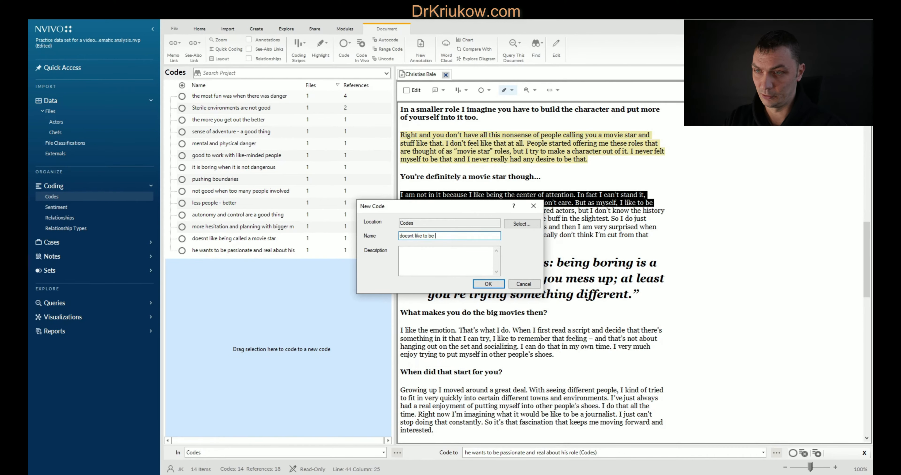
pyautogui.write('in centre of attention')
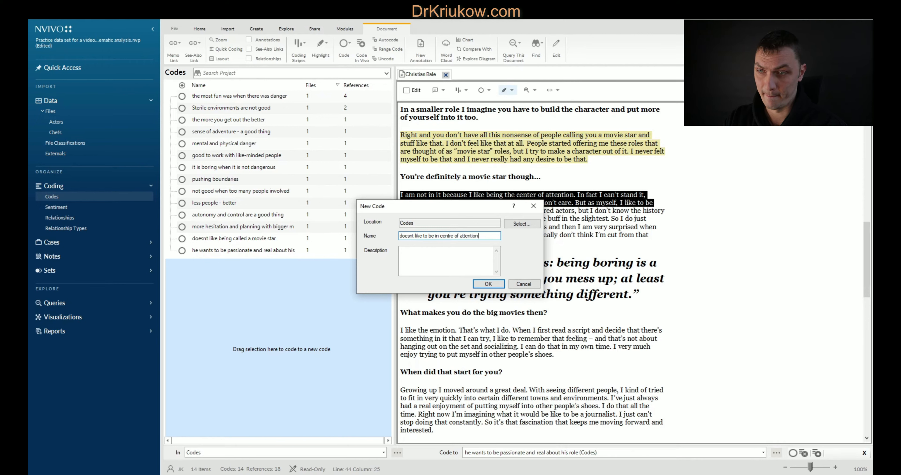
pyautogui.press('Return')
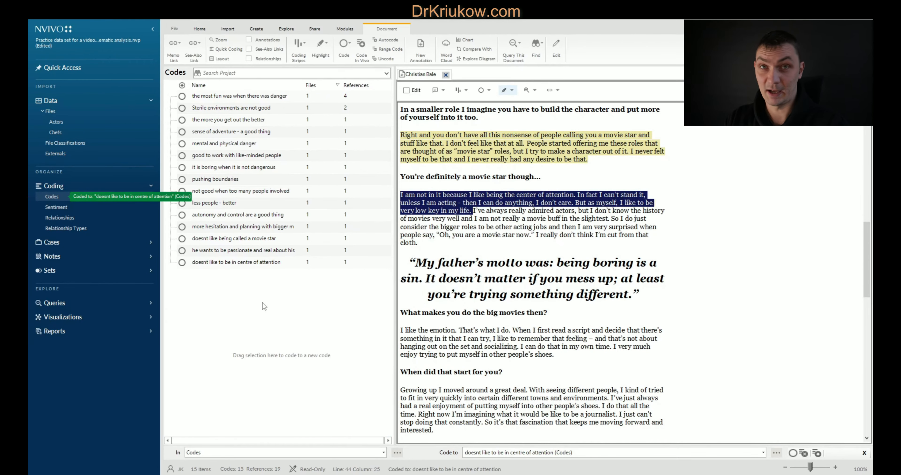
# Code the same passage, ending at "low key in my life", to another new code, "low key, wants to act because its his passion"
pyautogui.click(485, 210)
pyautogui.click(461, 203)
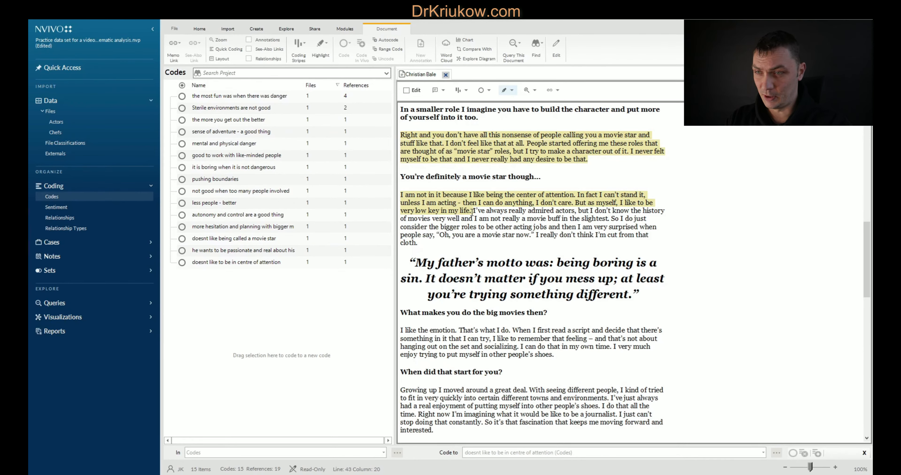
pyautogui.moveTo(473, 212); pyautogui.dragTo(275, 303)
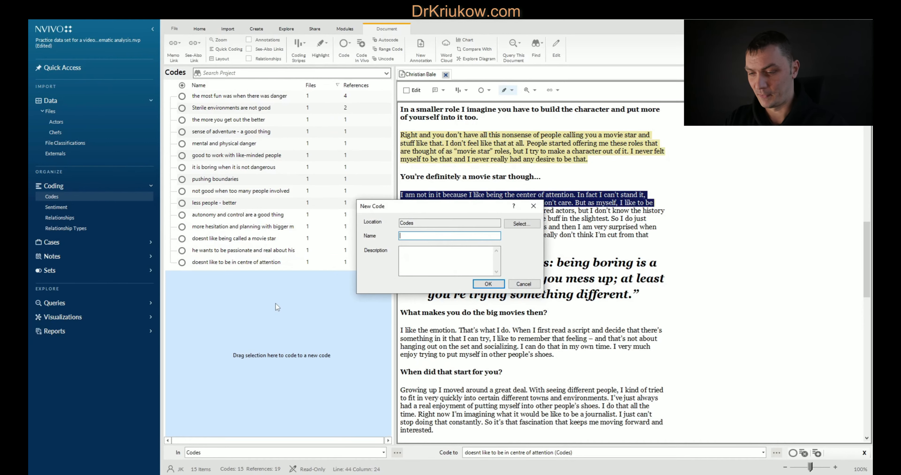
pyautogui.write('low key,')
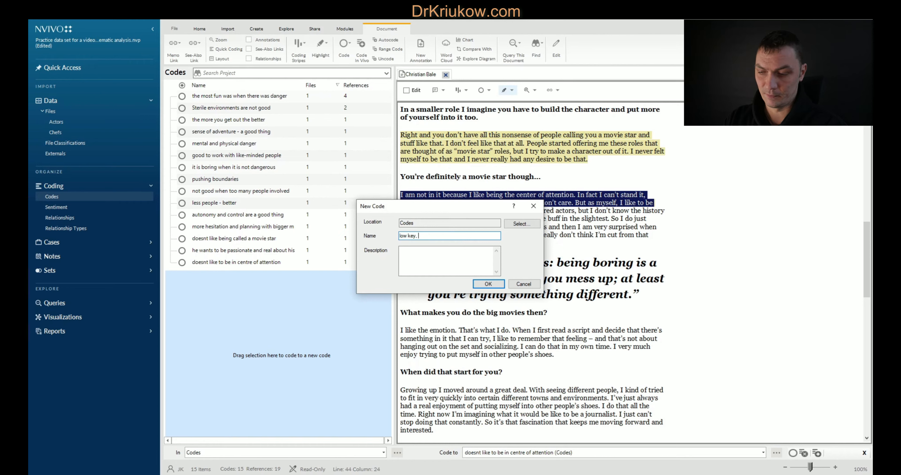
pyautogui.write(' wants to ac')
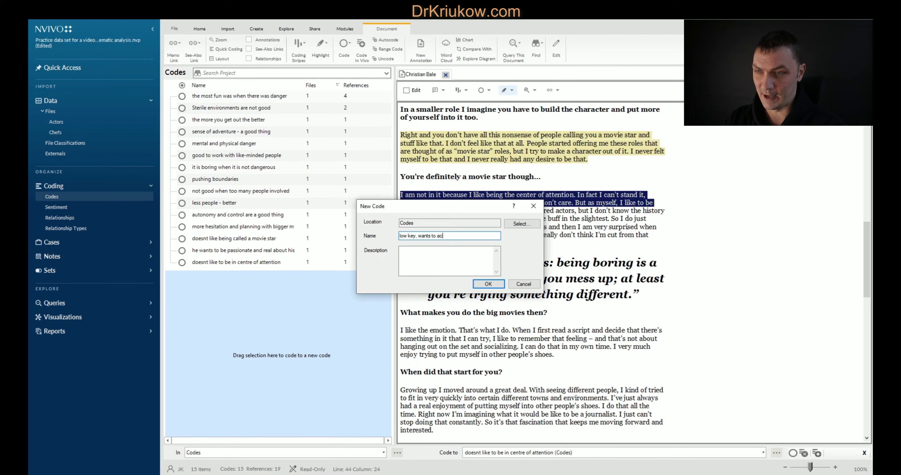
pyautogui.write('t because its')
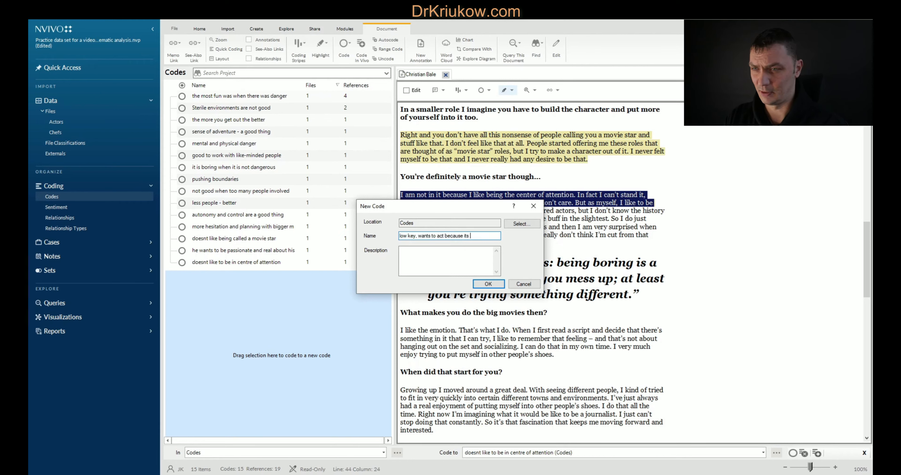
pyautogui.write(' his passion')
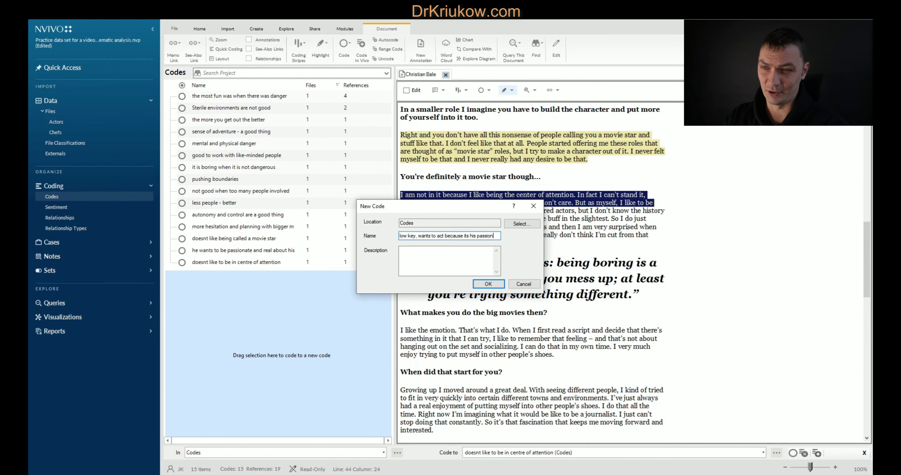
pyautogui.press('Return')
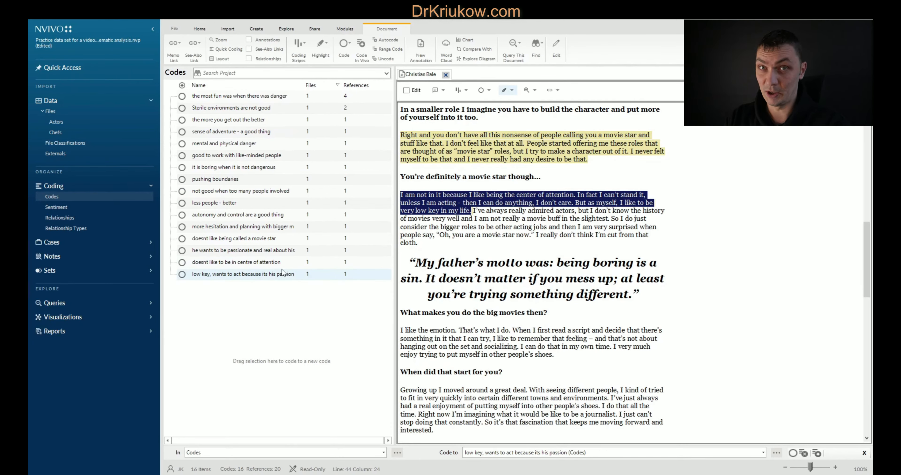
# Code the whole answer from "I am not in it" to "cut from that cloth" to a new code, "Doesnt like being a famous movie star"
pyautogui.click(485, 221)
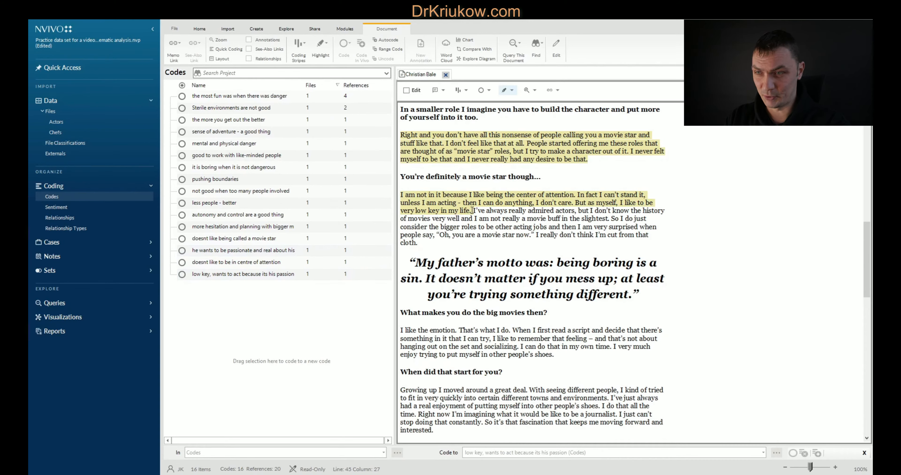
pyautogui.click(494, 228)
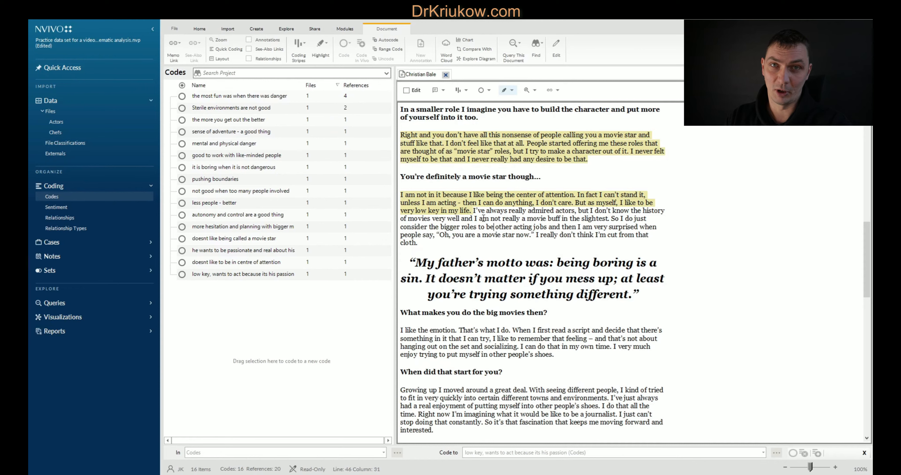
pyautogui.click(473, 212)
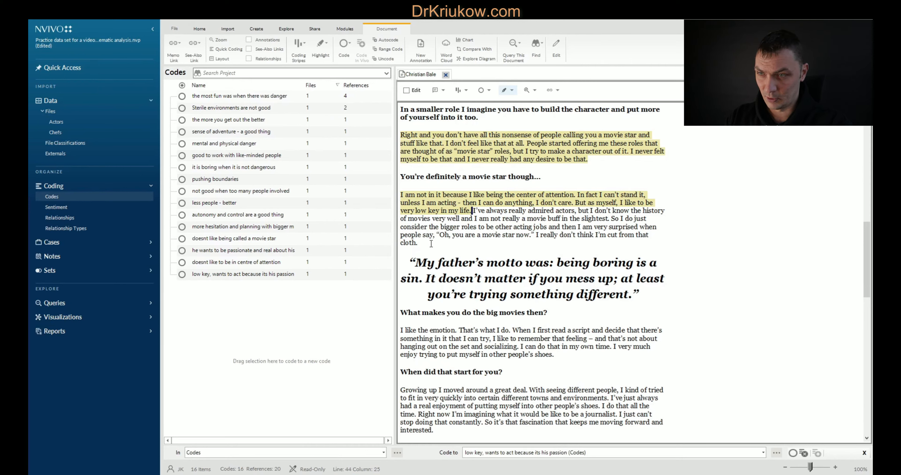
pyautogui.moveTo(420, 249); pyautogui.dragTo(390, 197)
pyautogui.moveTo(315, 227); pyautogui.dragTo(224, 343)
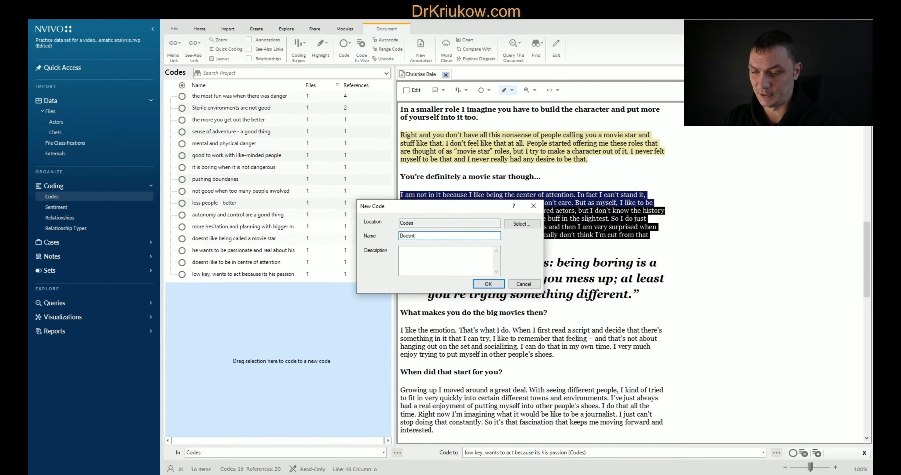
pyautogui.write('Doesnt like to be')
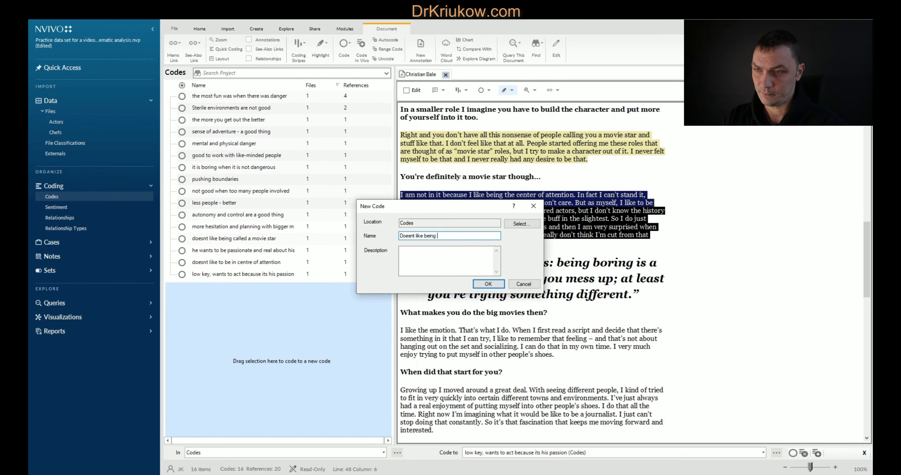
pyautogui.write('mous')
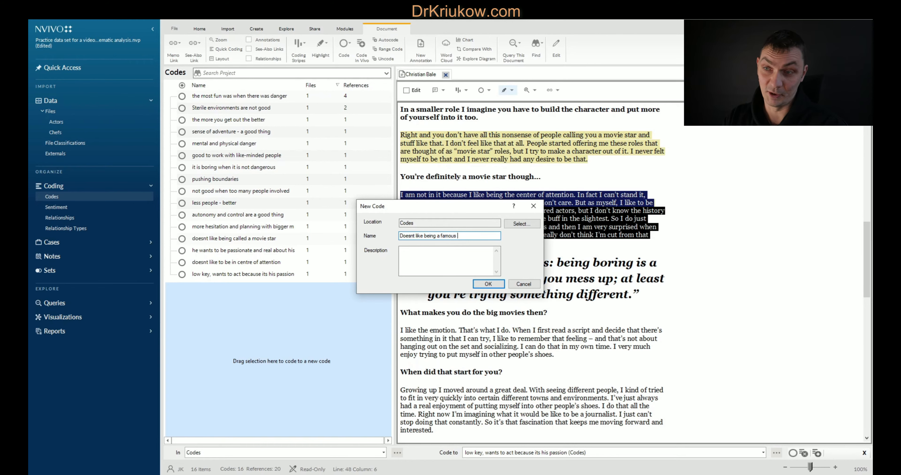
pyautogui.write(' movie sta')
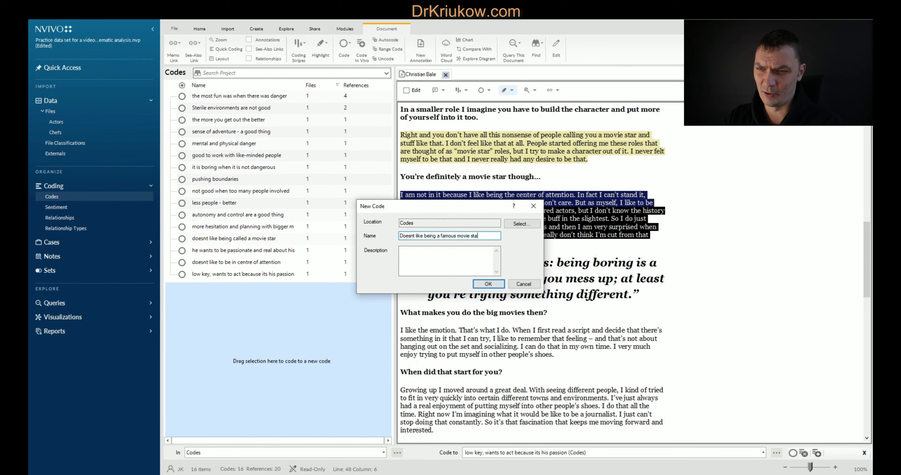
pyautogui.write('r')
pyautogui.press('Return')
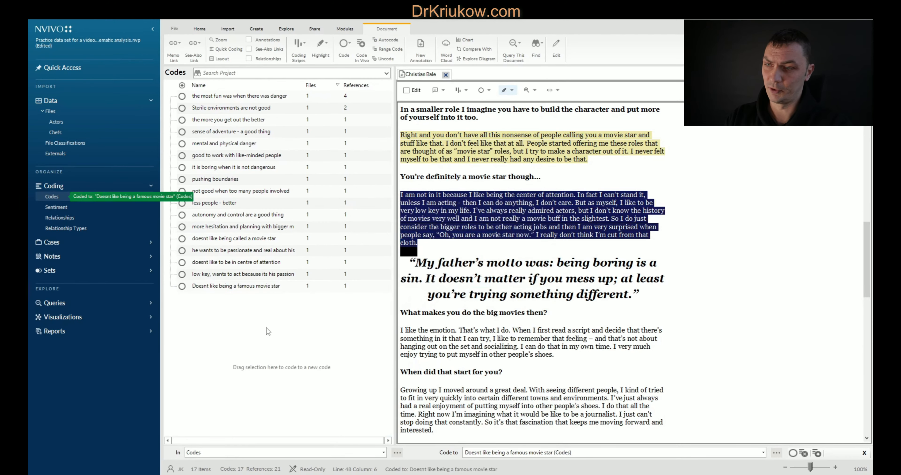
# Code "I like the emotion. That's what I do." to a new code, "likes the emotion", accepting the reminder to save the project
pyautogui.scroll(-3, 518, 252)
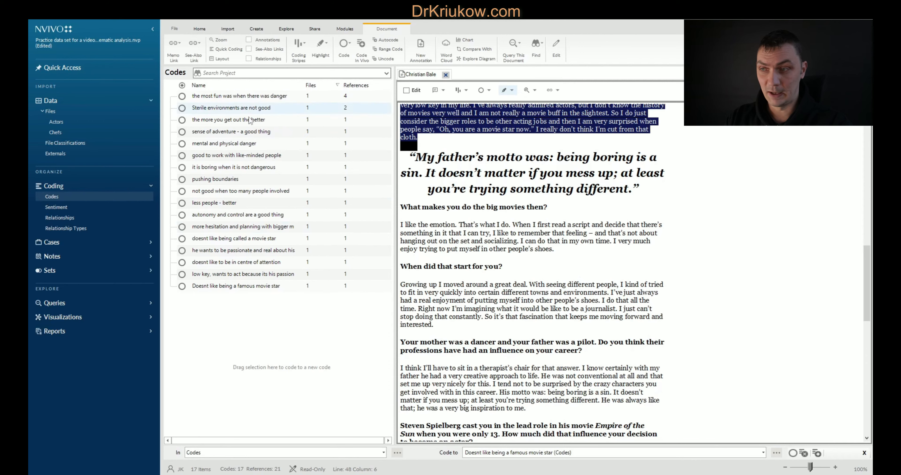
pyautogui.scroll(-6, 491, 189)
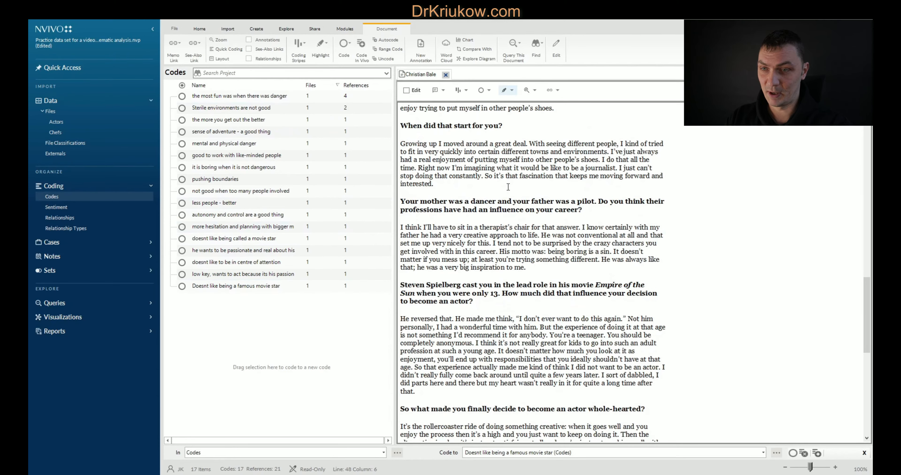
pyautogui.scroll(6, 491, 189)
pyautogui.click(485, 185)
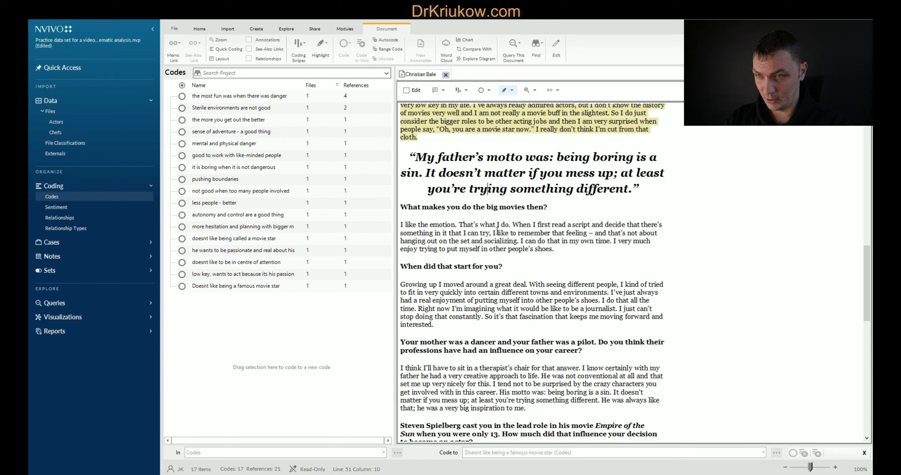
pyautogui.moveTo(512, 225); pyautogui.dragTo(292, 326)
pyautogui.write('likes the')
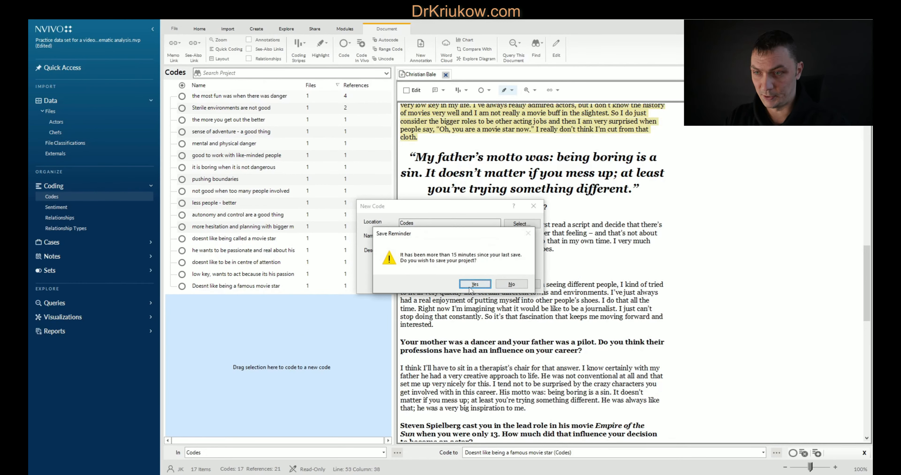
pyautogui.click(474, 284)
pyautogui.click(425, 235)
pyautogui.write('emotion')
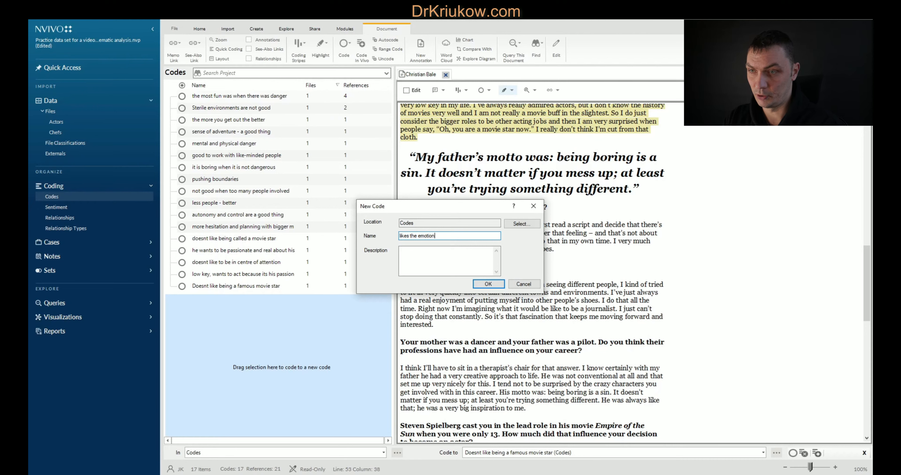
pyautogui.press('Return')
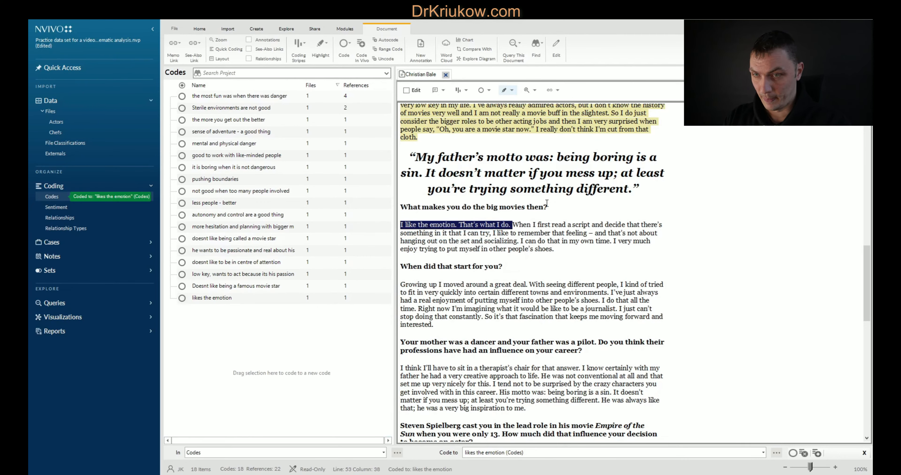
# Code the sentence from "I very much enjoy" to "other people's shoes" to a new code, "putting yourself in another person's shoes - a good thing"
pyautogui.moveTo(552, 259); pyautogui.dragTo(285, 355)
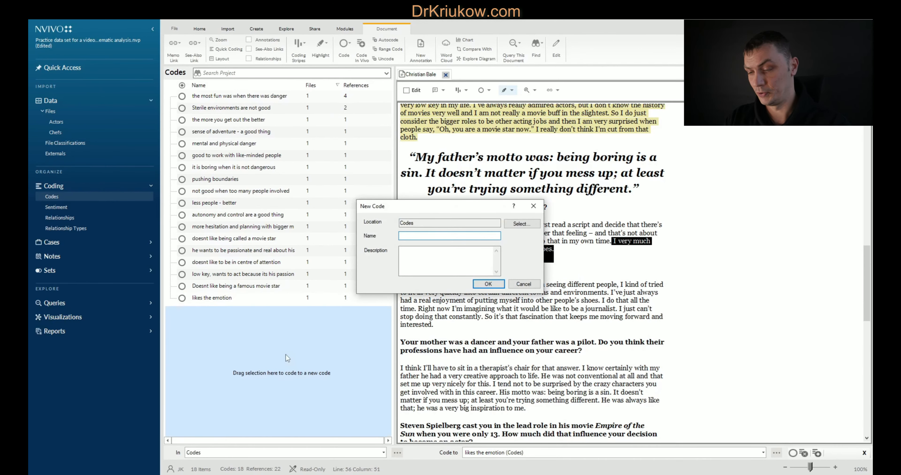
pyautogui.write('putting yourself')
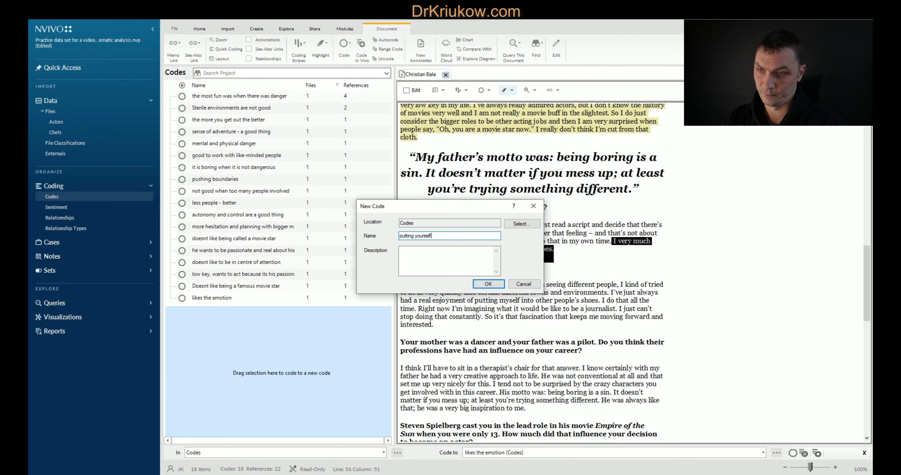
pyautogui.write(' in another per')
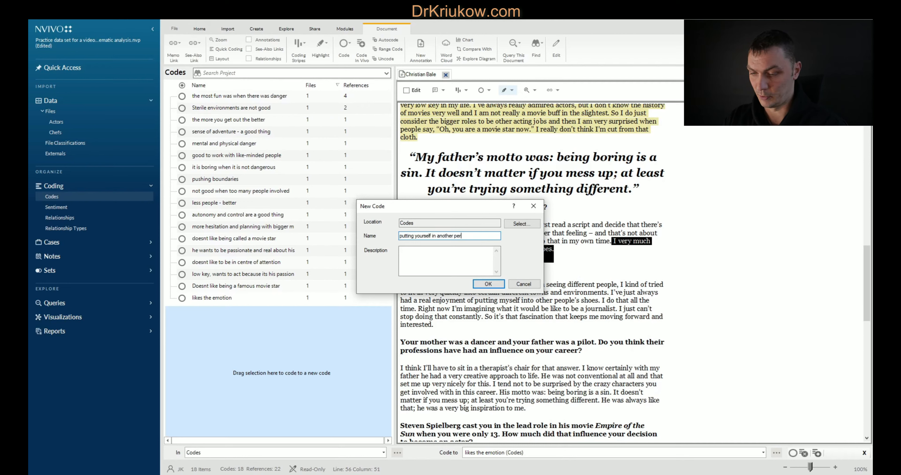
pyautogui.write("son's shoes")
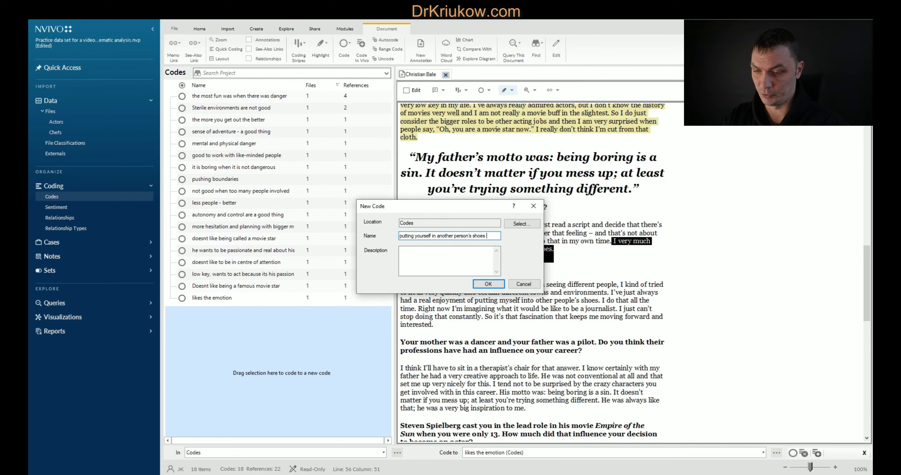
pyautogui.write(' - a good thing')
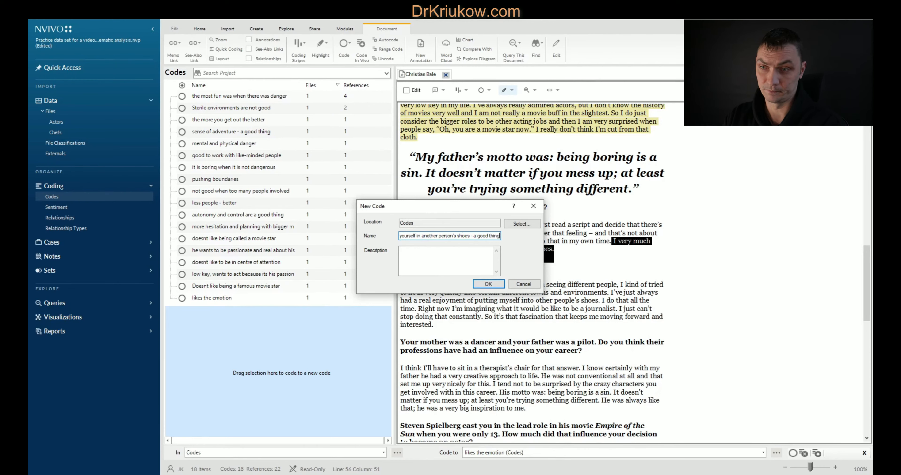
pyautogui.press('Return')
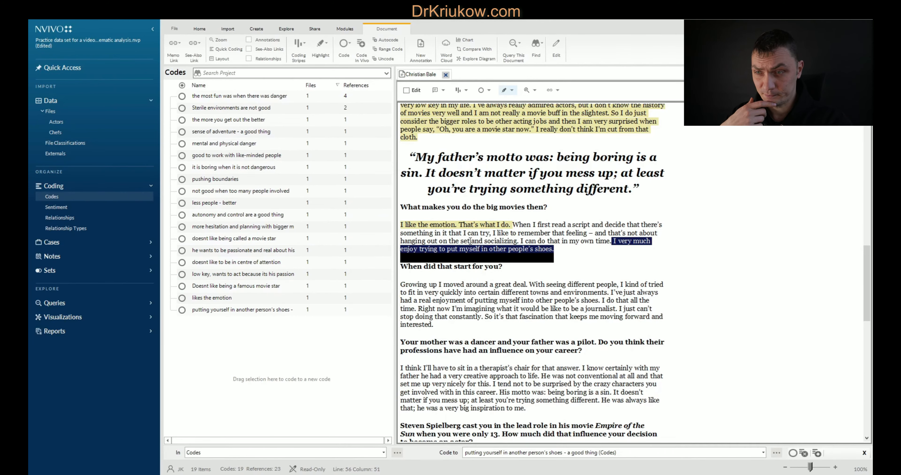
# Code the sentence from "I've just always" to "other people's shoes" to the existing code "putting yourself in another person's shoes - a good thing"
pyautogui.scroll(-3, 490, 224)
pyautogui.scroll(1, 560, 194)
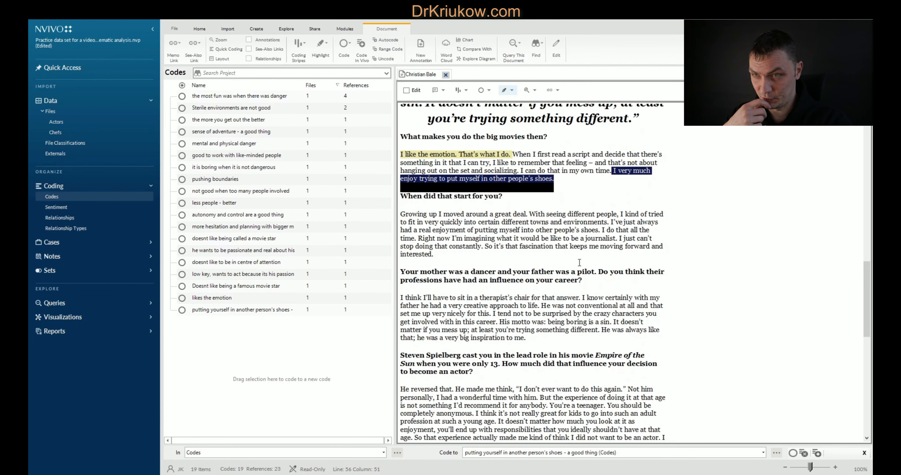
pyautogui.click(558, 161)
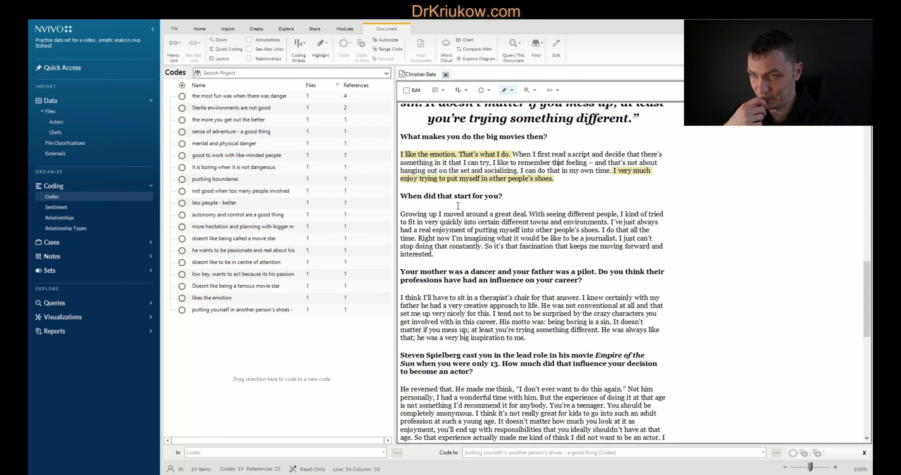
pyautogui.moveTo(402, 215); pyautogui.dragTo(453, 223)
pyautogui.click(508, 223)
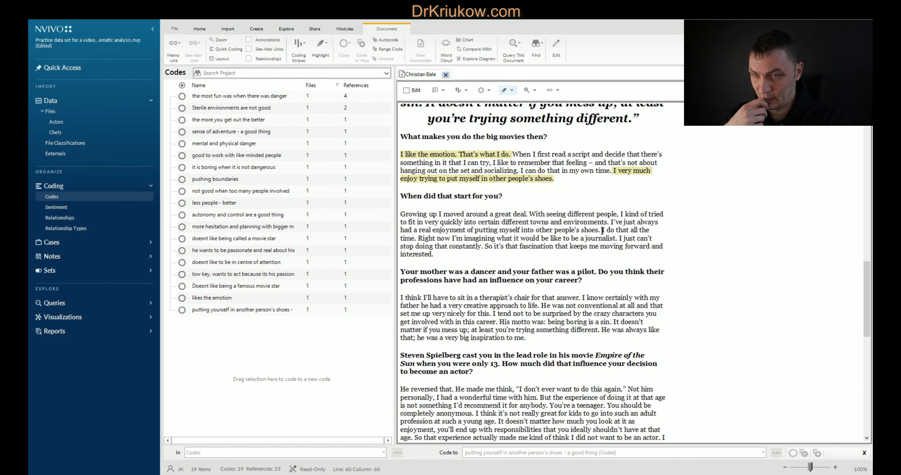
pyautogui.moveTo(601, 231); pyautogui.dragTo(234, 310)
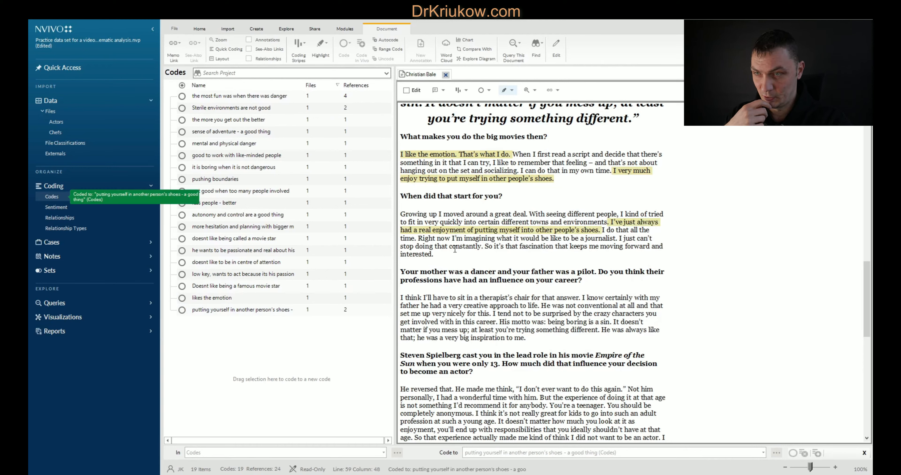
# Code "I do that all the time." to the same code about putting yourself in another person's shoes
pyautogui.moveTo(606, 230); pyautogui.dragTo(417, 241)
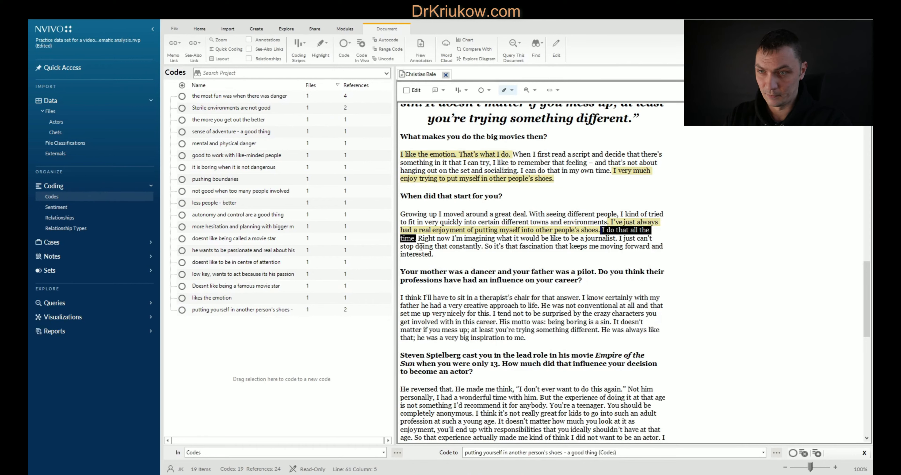
pyautogui.hotkey('ctrl', 'q')
pyautogui.press('Return')
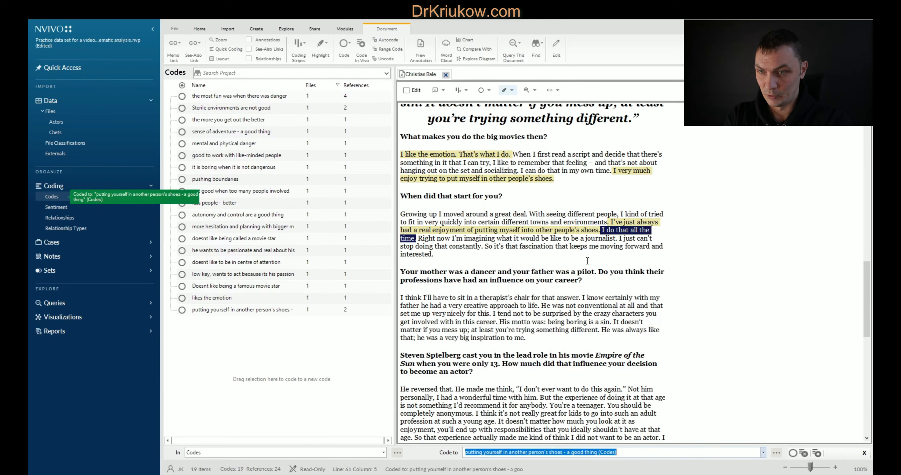
pyautogui.click(457, 245)
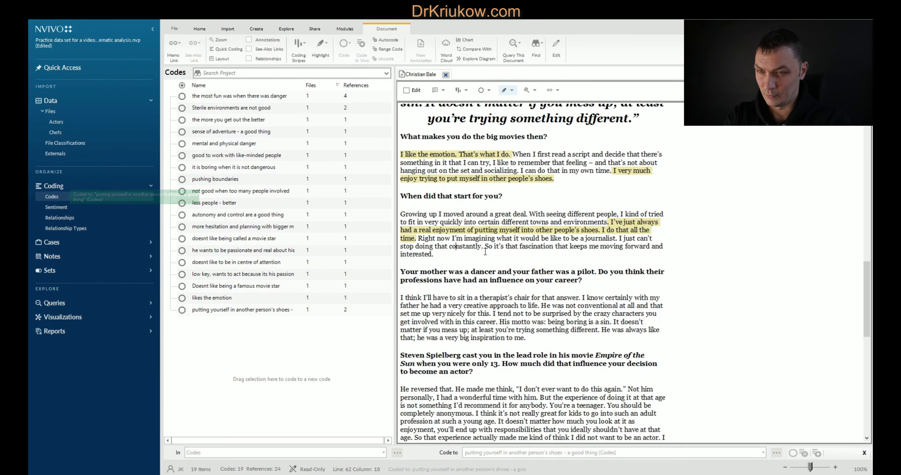
# Code the sentence from "So it's that fascination" to "moving forward and interested" to a new code, "Fascination"
pyautogui.moveTo(478, 256); pyautogui.dragTo(284, 356)
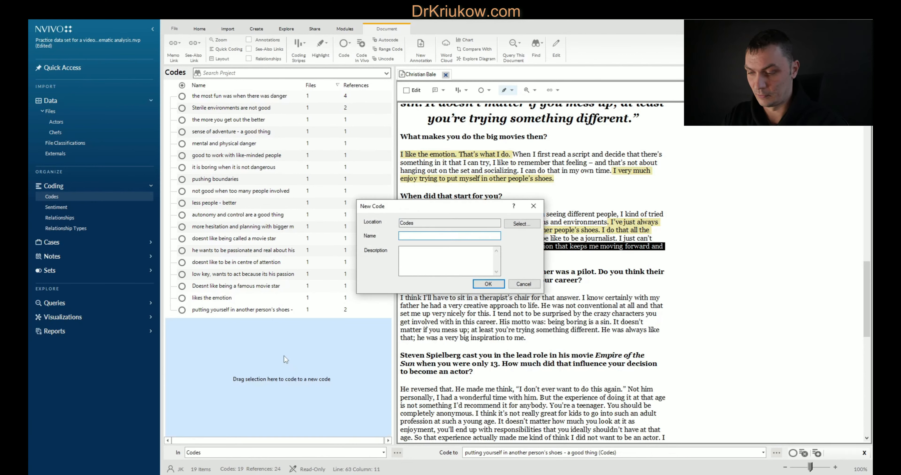
pyautogui.write('Fsci')
pyautogui.press('BackSpace')
pyautogui.press('BackSpace')
pyautogui.press('BackSpace')
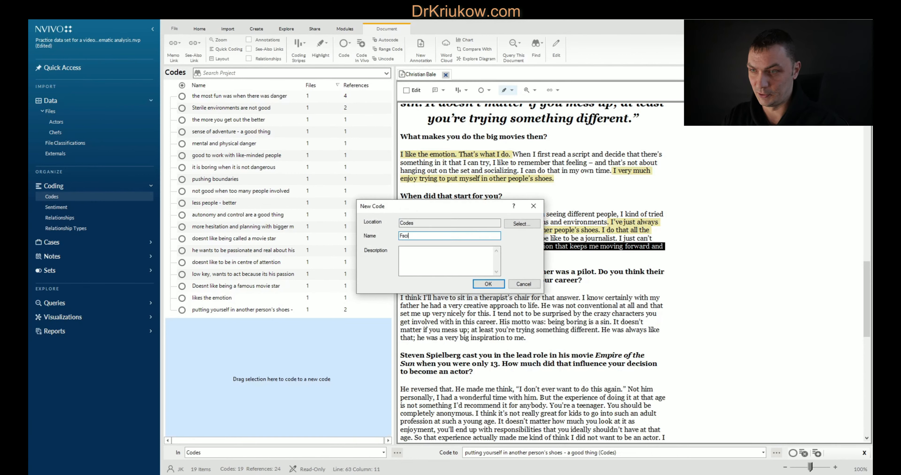
pyautogui.write('ascination')
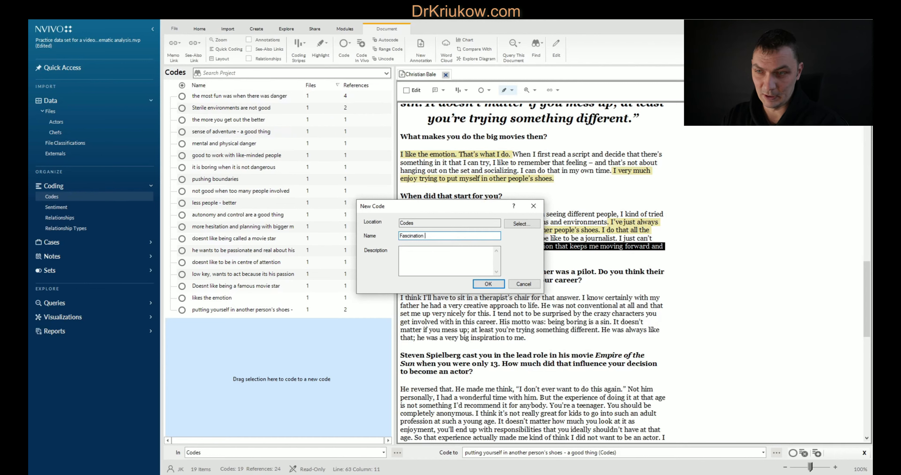
pyautogui.press('Return')
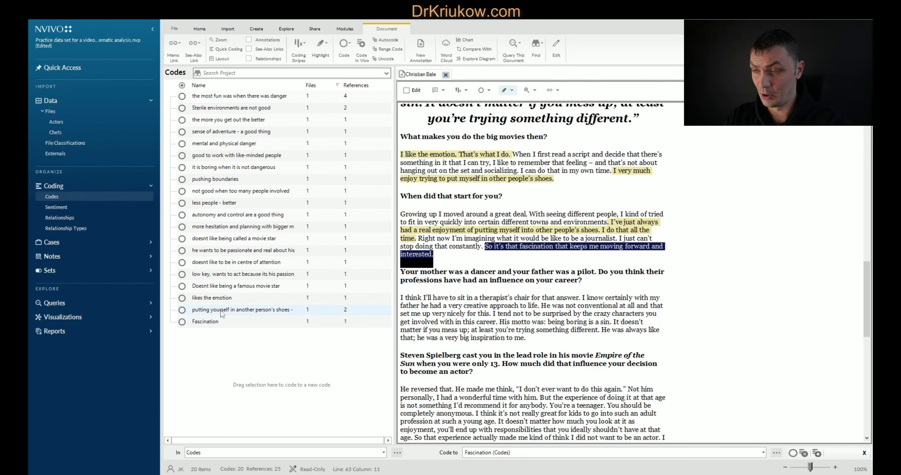
pyautogui.click(214, 323)
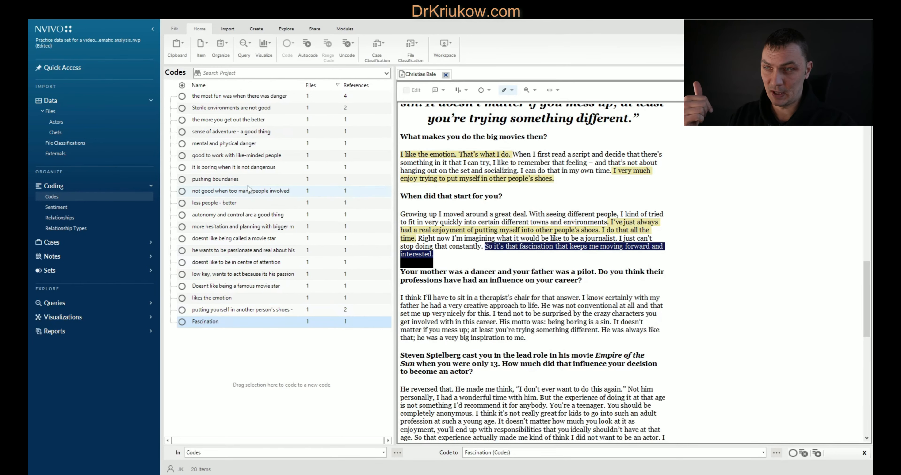
pyautogui.click(218, 312)
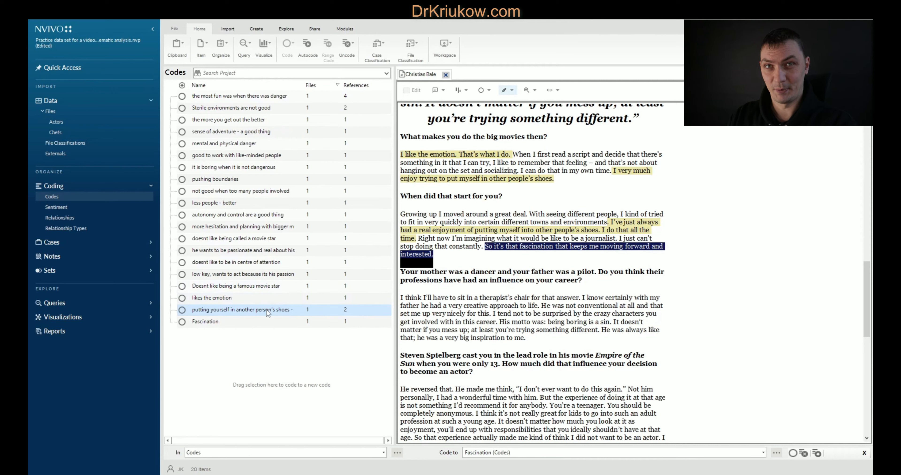
pyautogui.click(221, 324)
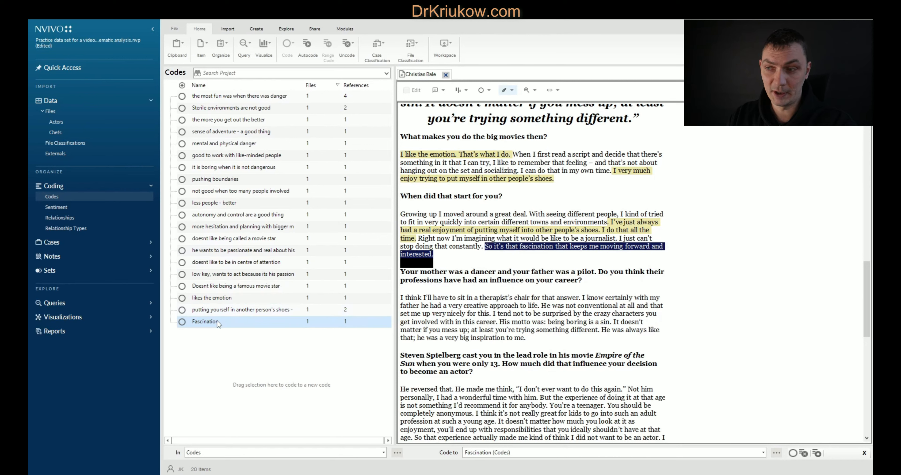
pyautogui.click(440, 246)
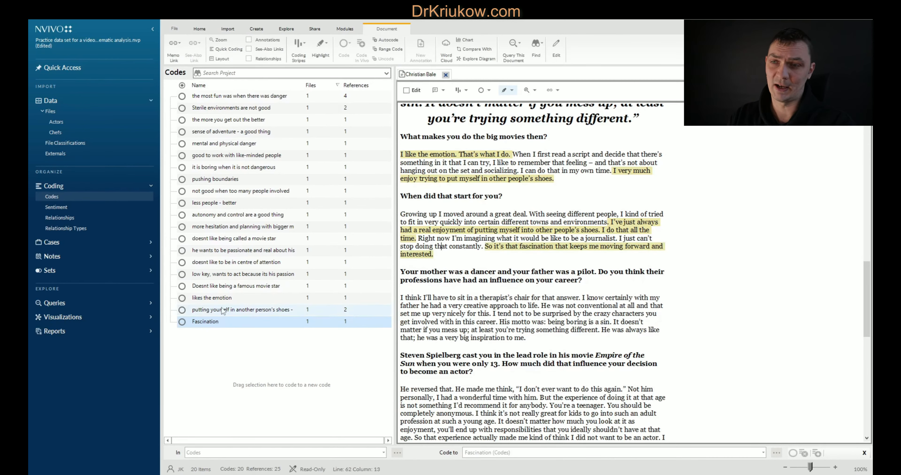
pyautogui.click(477, 247)
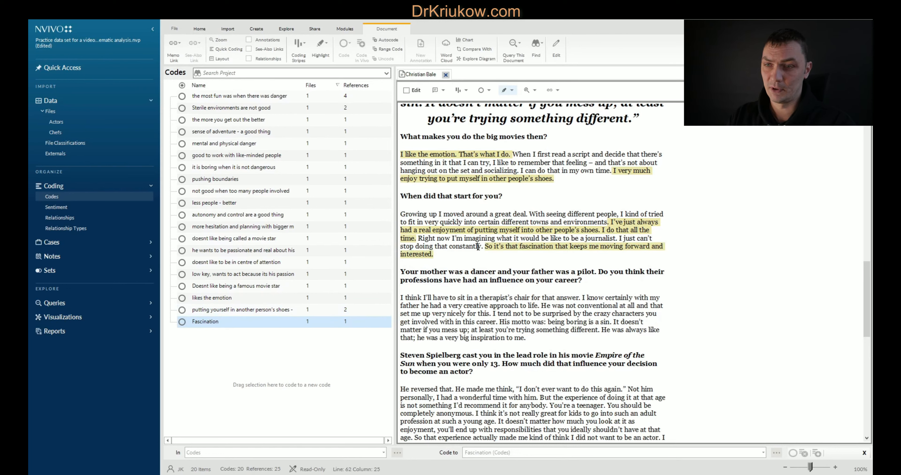
# Code the whole answer from "Growing up I moved" to "interested" to a new code, "Growing up and developing interest in acting"
pyautogui.click(448, 255)
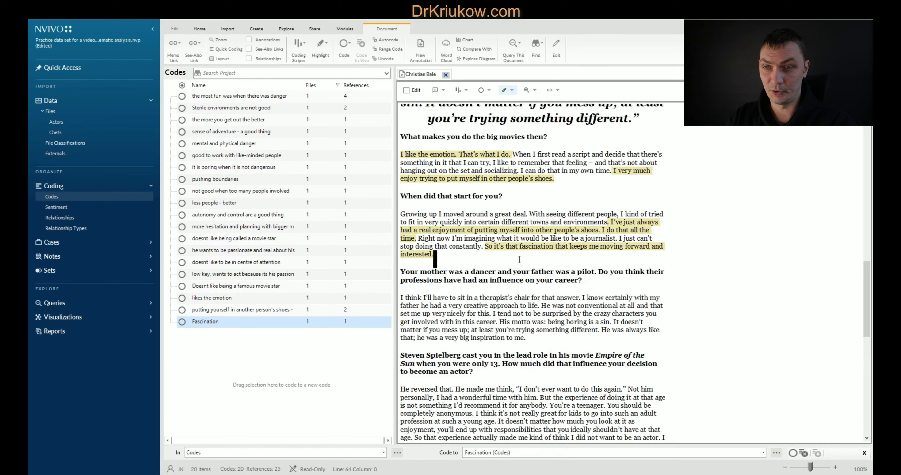
pyautogui.moveTo(418, 239); pyautogui.dragTo(401, 214)
pyautogui.click(480, 247)
pyautogui.moveTo(507, 230); pyautogui.dragTo(249, 365)
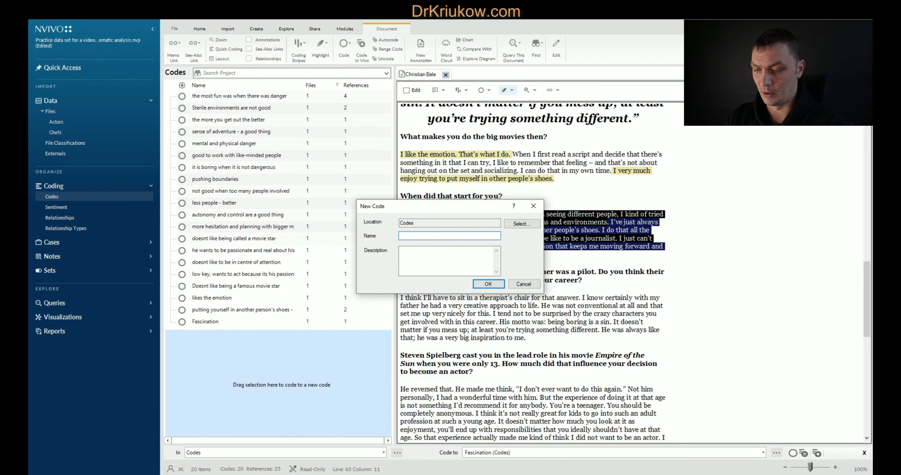
pyautogui.write('Growin')
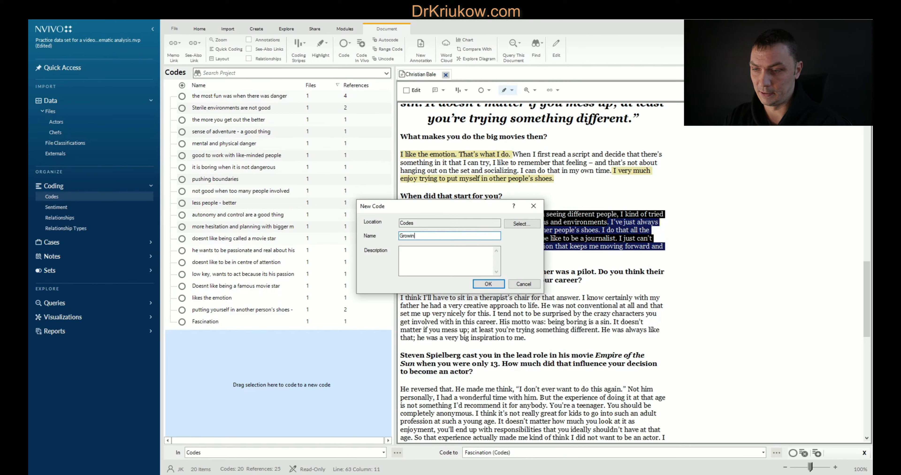
pyautogui.write('gn g up and dev')
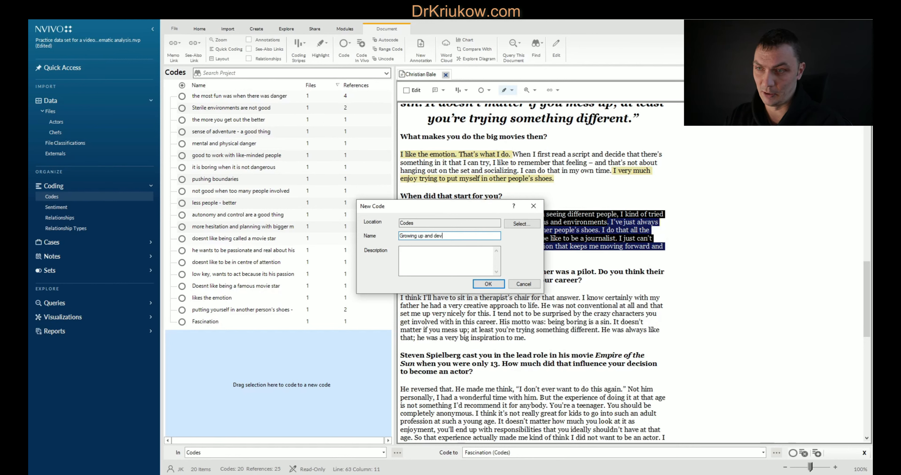
pyautogui.write('eloping interest')
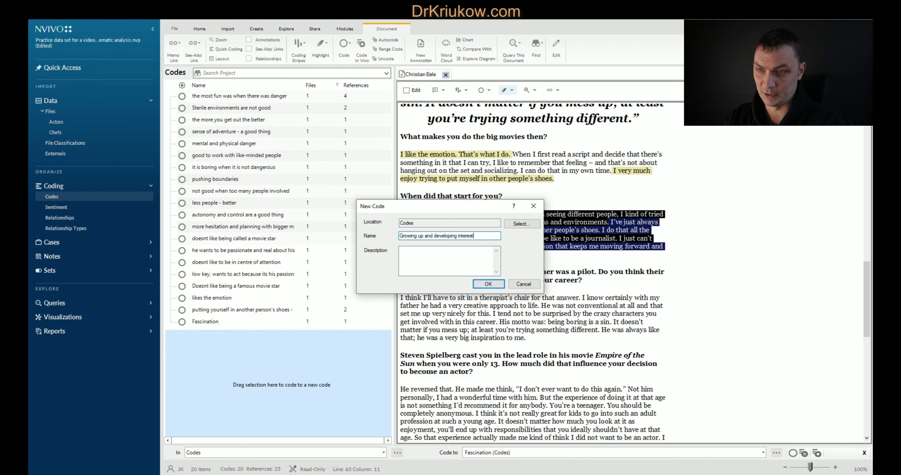
pyautogui.write(' in acting')
pyautogui.press('Return')
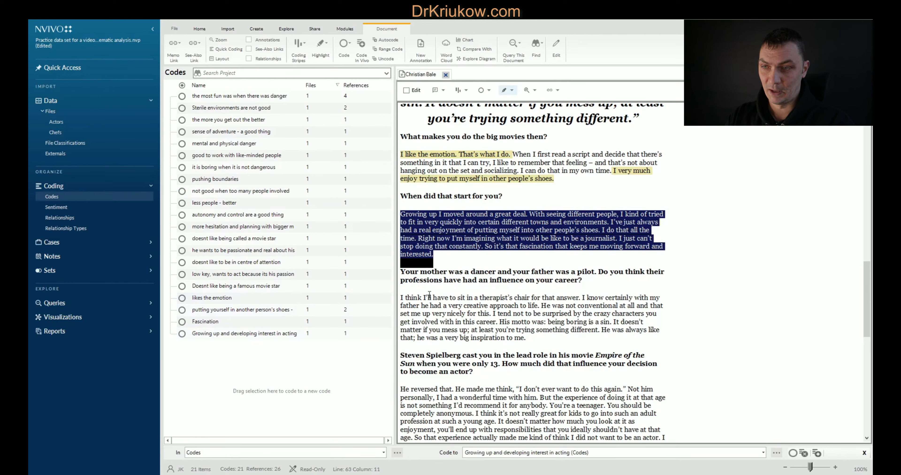
pyautogui.click(457, 240)
# Open the code "Growing up and developing interest in acting", read through its coded passage, and close it again
pyautogui.scroll(-1, 479, 234)
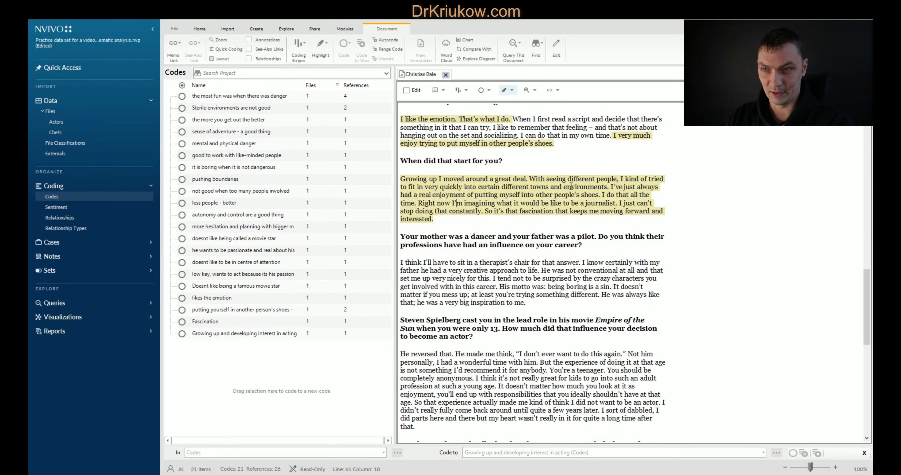
pyautogui.click(513, 203)
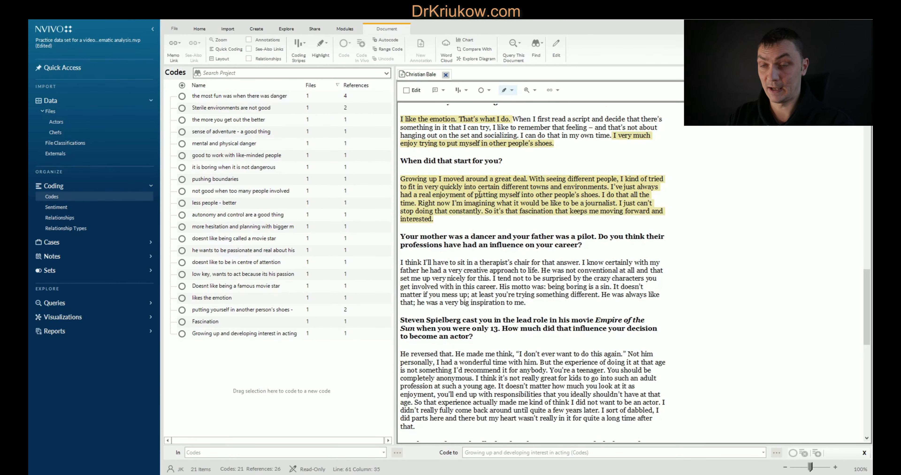
pyautogui.click(238, 334)
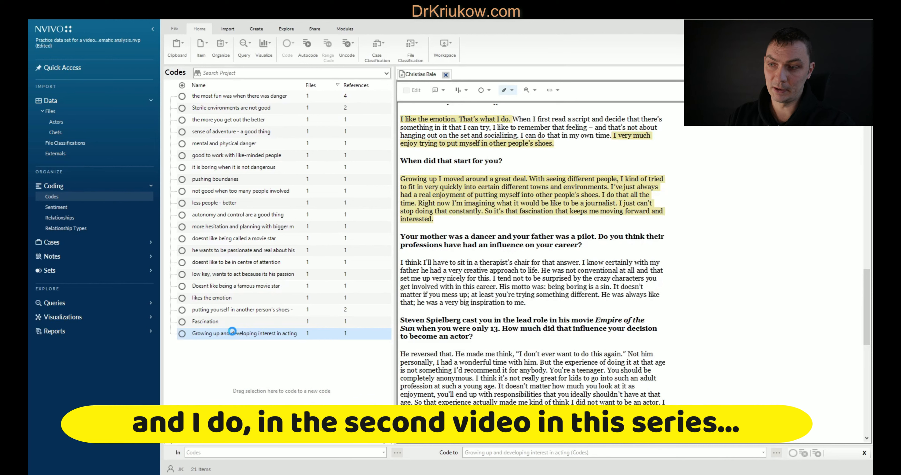
pyautogui.moveTo(463, 136); pyautogui.dragTo(516, 164)
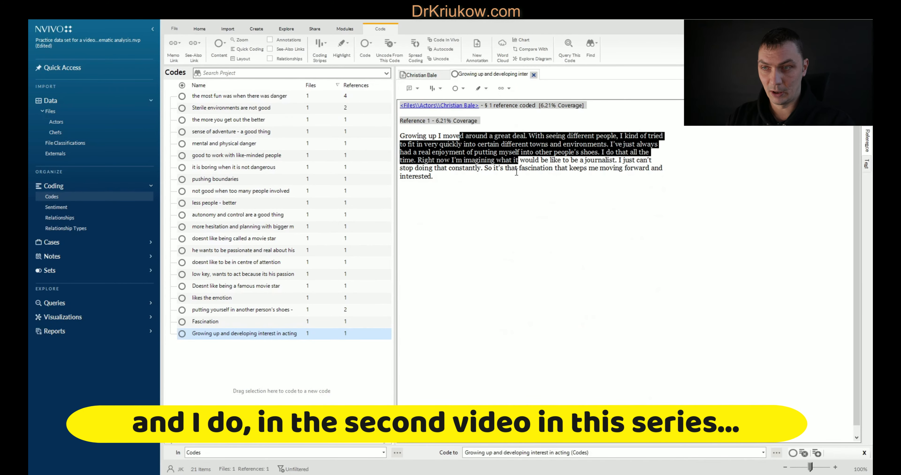
pyautogui.doubleClick(510, 174)
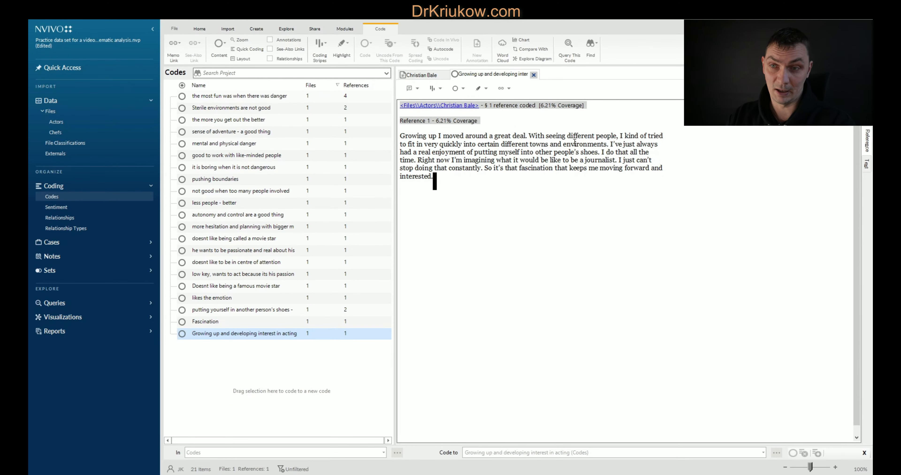
pyautogui.moveTo(499, 153); pyautogui.dragTo(434, 176)
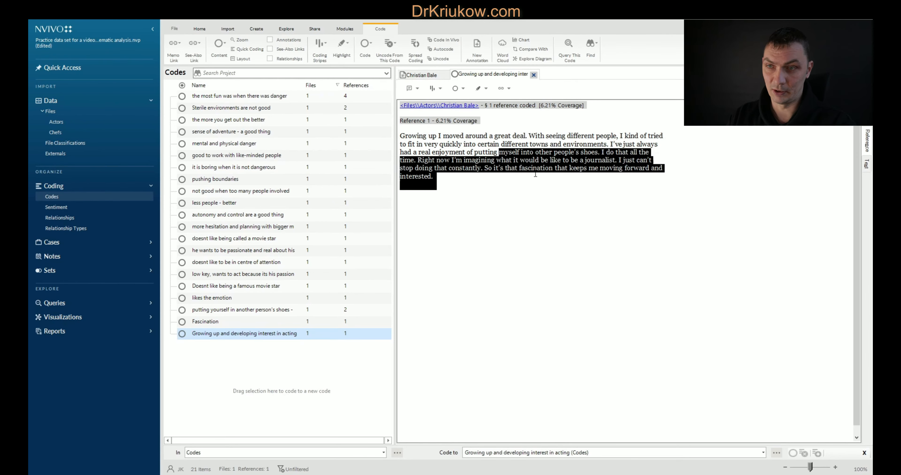
pyautogui.moveTo(522, 153); pyautogui.dragTo(552, 152)
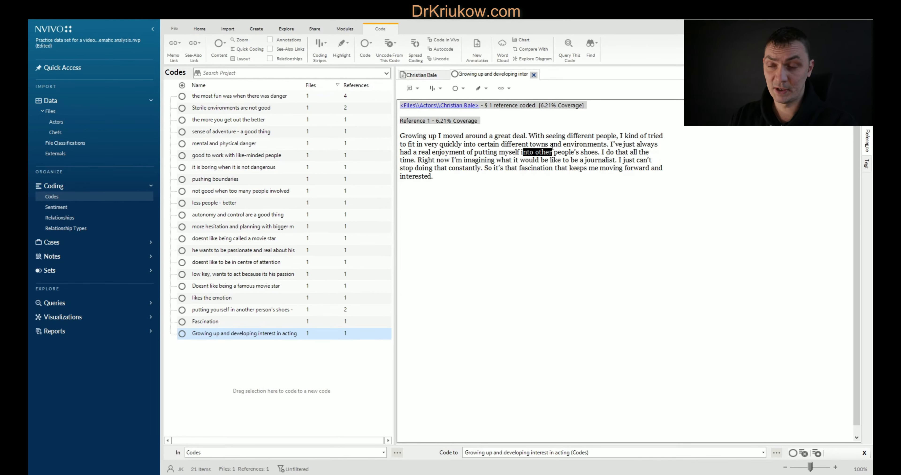
pyautogui.click(477, 201)
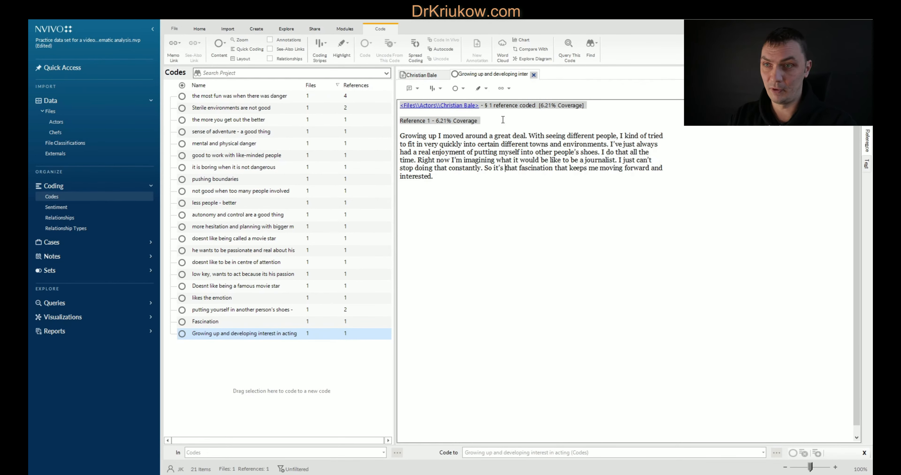
pyautogui.click(533, 74)
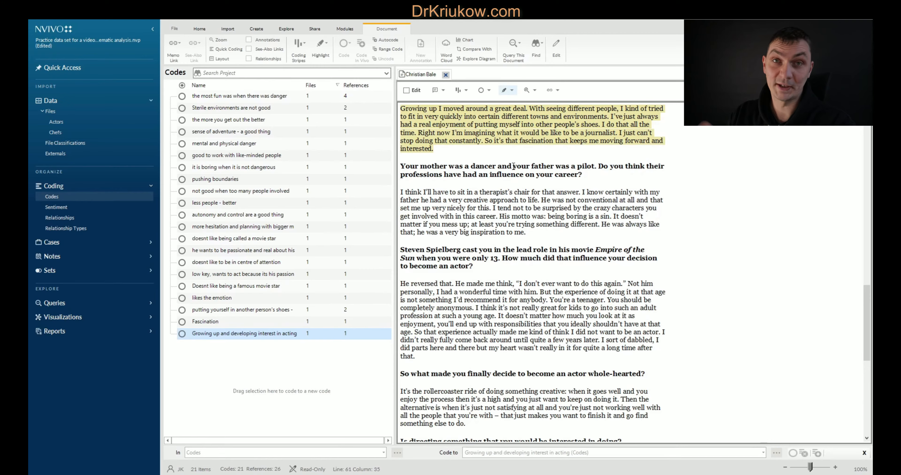
# Review the interview transcript to check which answers are coded and which are still uncoded
pyautogui.scroll(-4, 475, 163)
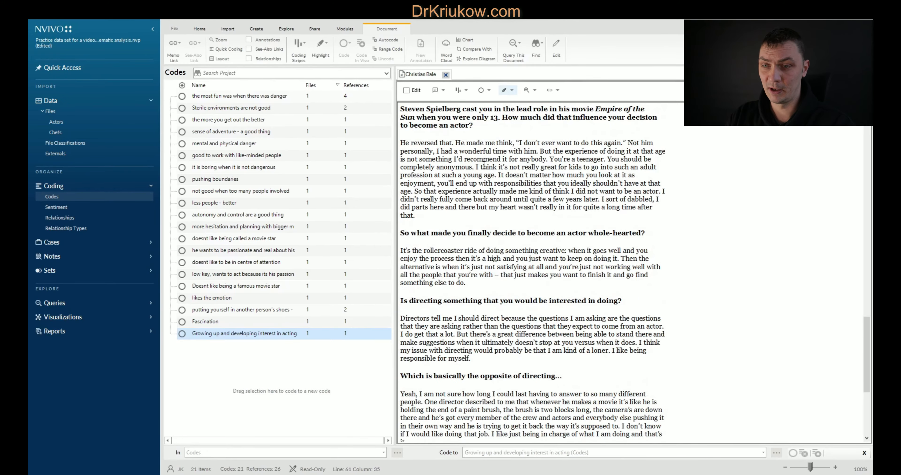
pyautogui.scroll(-3, 483, 164)
pyautogui.scroll(15, 487, 164)
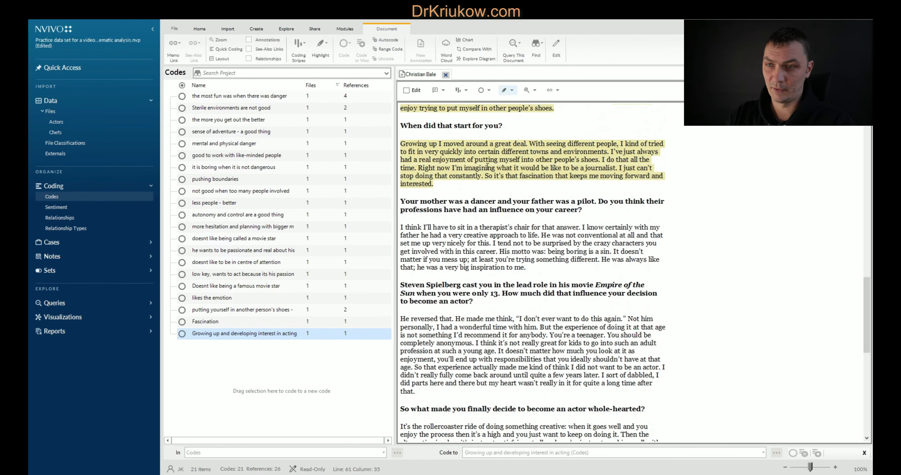
pyautogui.scroll(11, 489, 166)
pyautogui.scroll(-5, 497, 171)
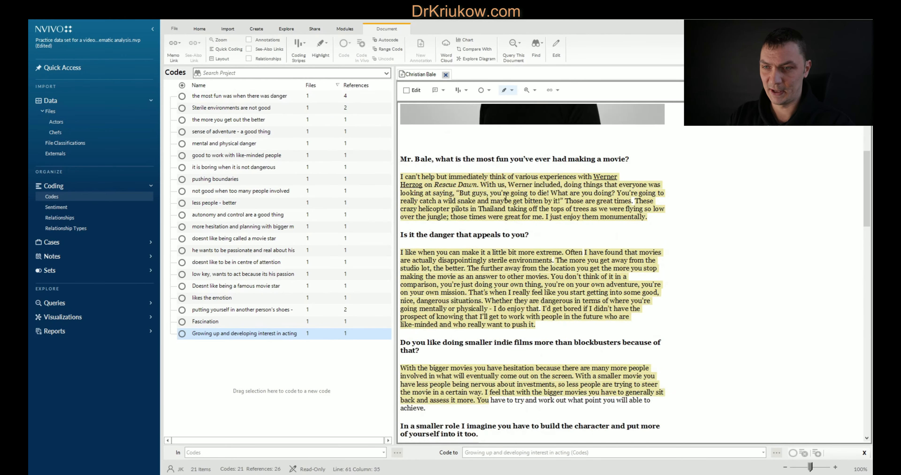
pyautogui.scroll(-7, 503, 191)
pyautogui.scroll(-4, 507, 215)
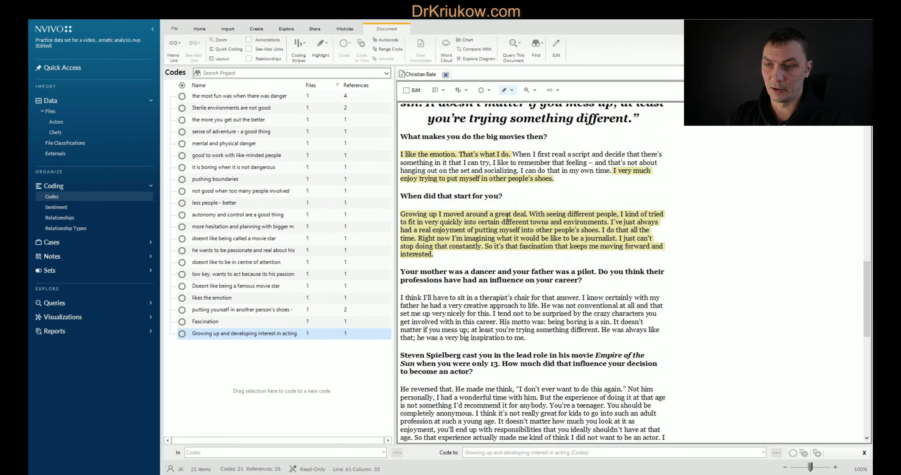
# Compare the highlighted answers about movie stardom and growing up with the unhighlighted answers about his parents, Empire of the Sun and directing
pyautogui.scroll(-5, 507, 231)
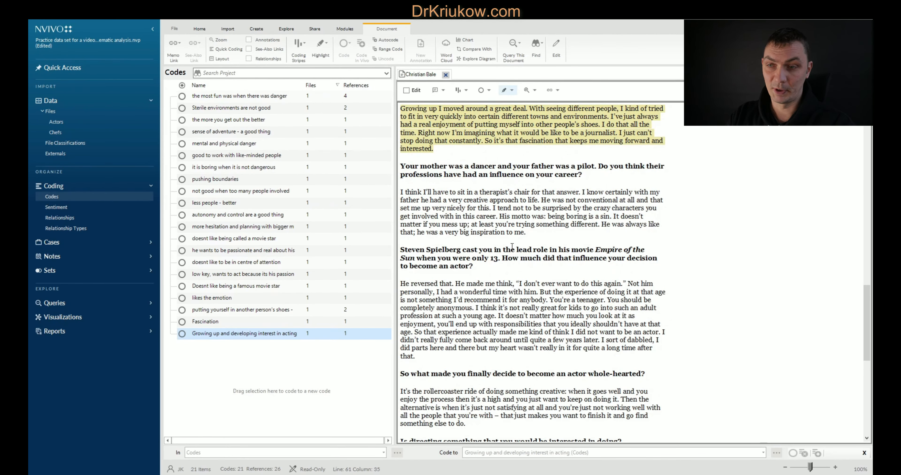
pyautogui.scroll(5, 510, 245)
pyautogui.scroll(3, 511, 247)
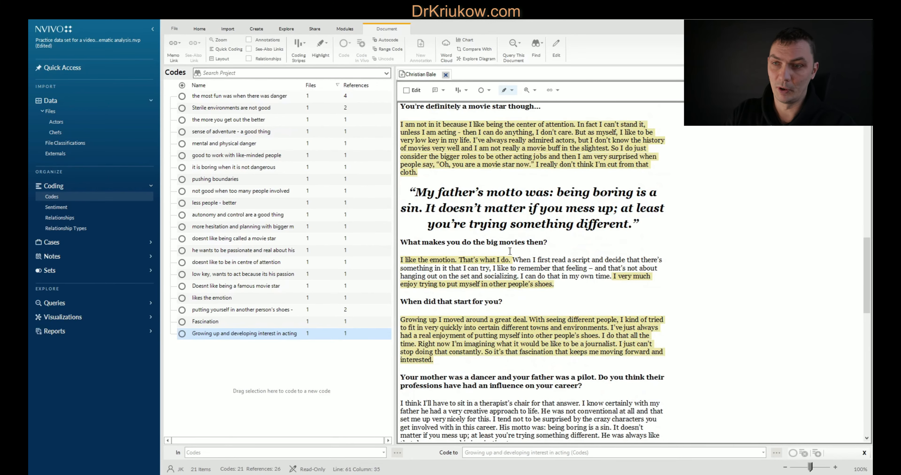
pyautogui.scroll(-9, 510, 246)
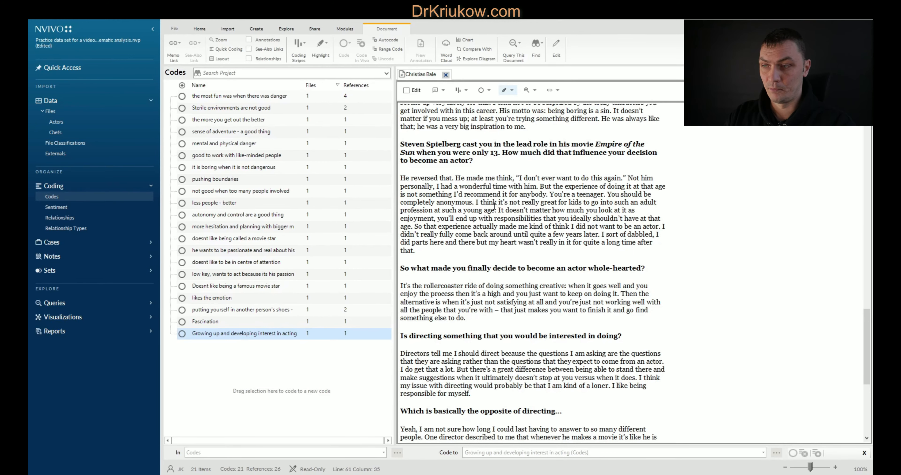
pyautogui.scroll(7, 494, 210)
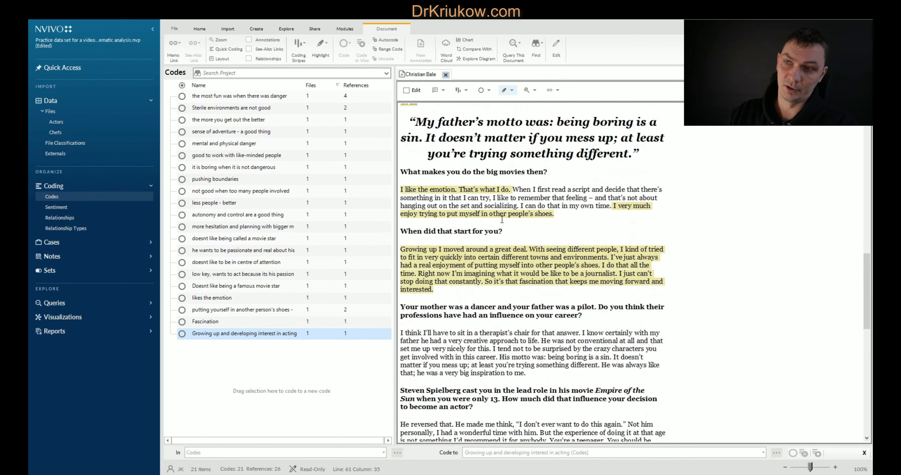
pyautogui.scroll(4, 502, 219)
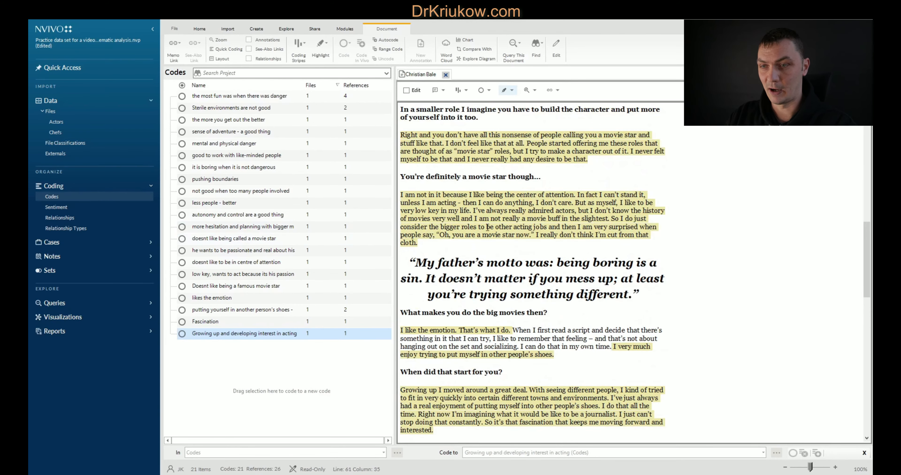
pyautogui.scroll(-3, 514, 231)
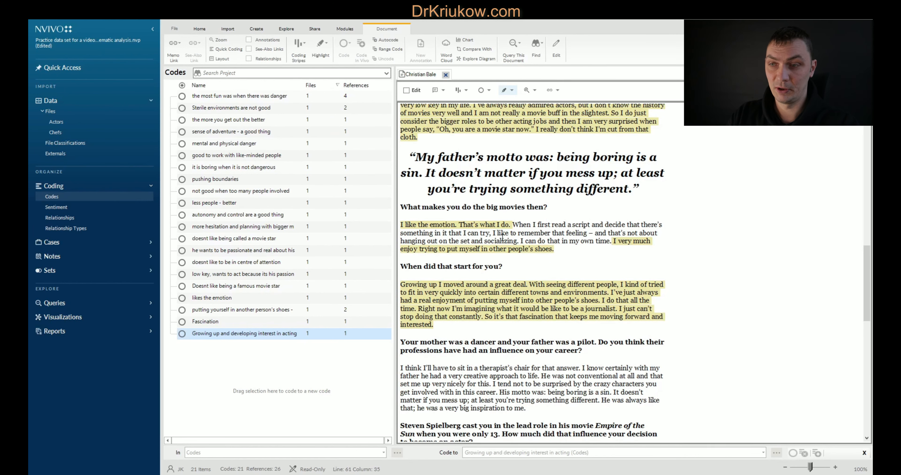
pyautogui.scroll(-5, 489, 252)
pyautogui.scroll(5, 490, 252)
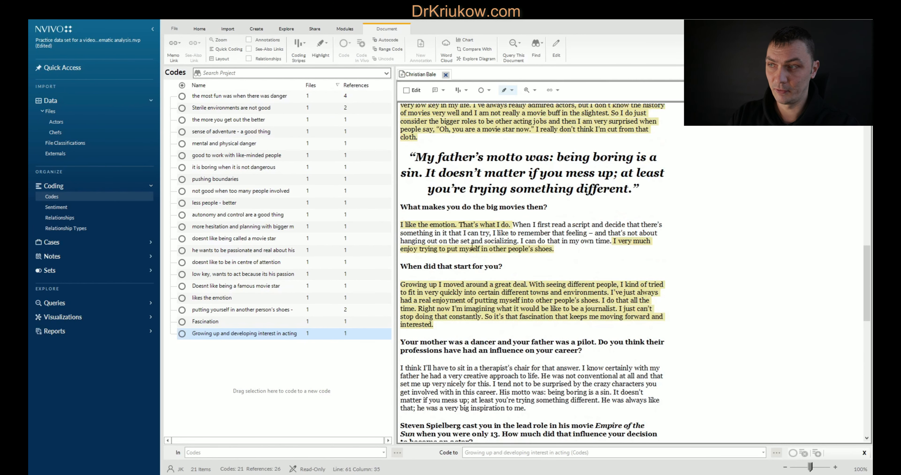
# Look over the interview files in the Actors and Chefs folders, ending with the Chefs folder displayed
pyautogui.click(55, 132)
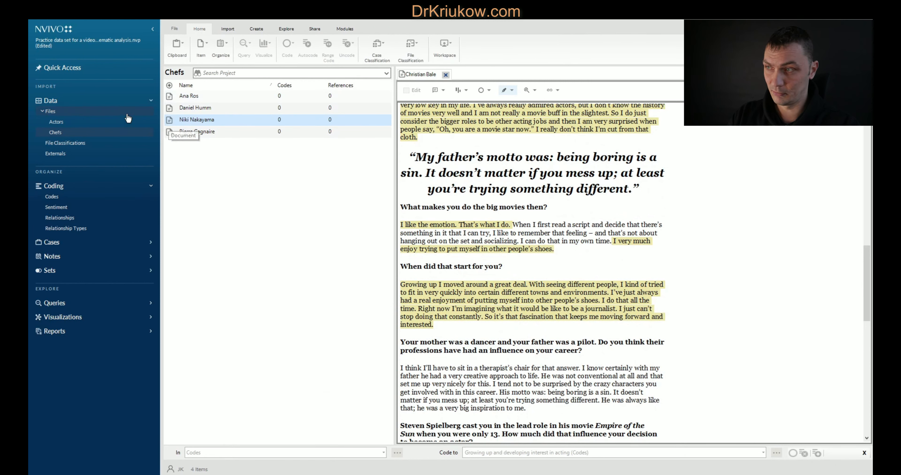
pyautogui.click(63, 122)
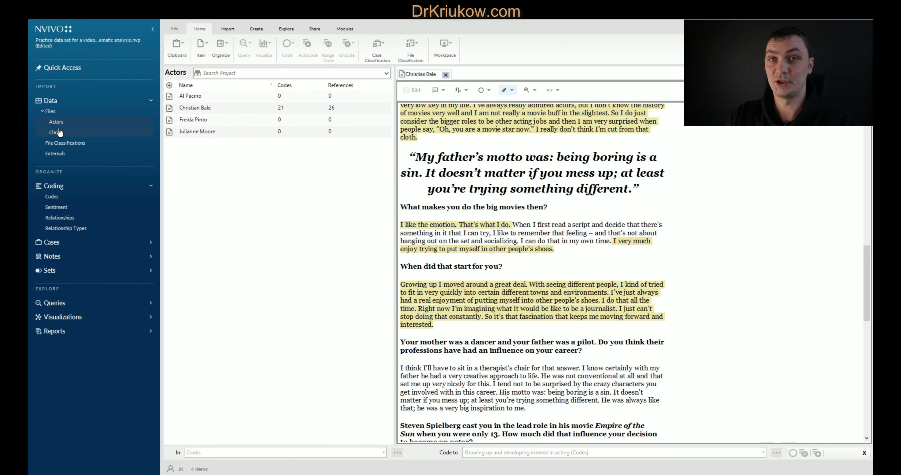
pyautogui.click(58, 133)
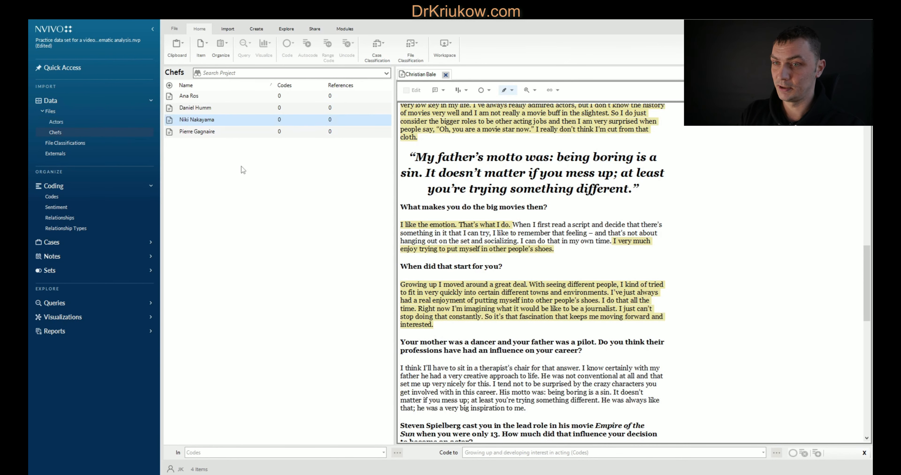